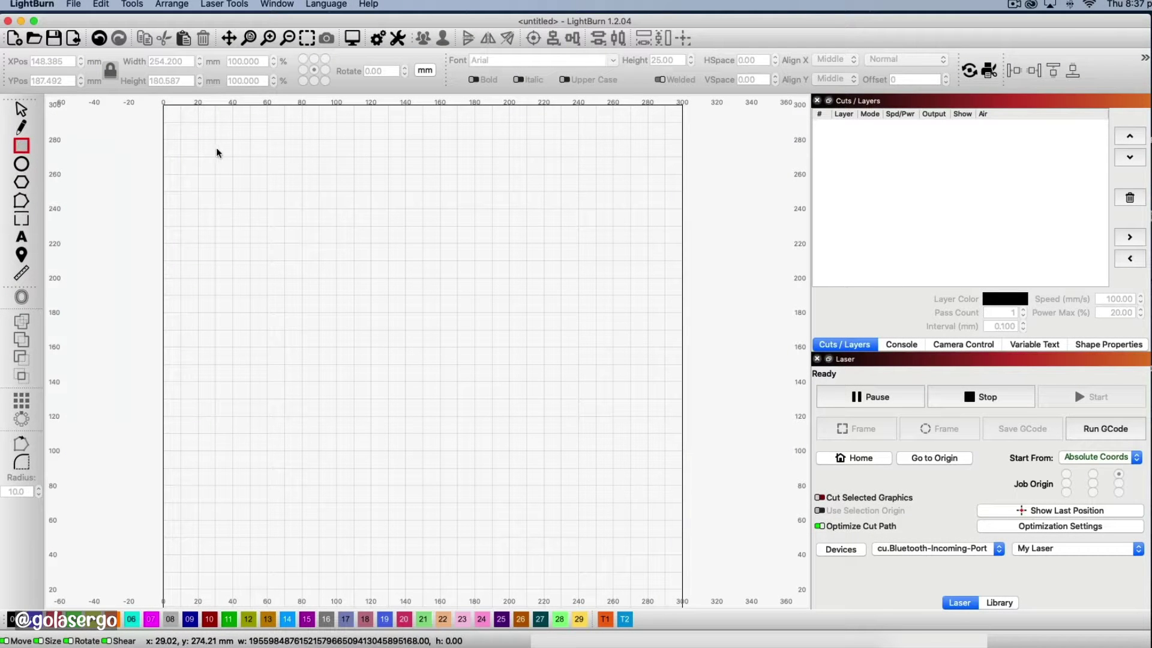
# Draw a rectangle about 119 mm wide and 176 mm high in the upper-left part of the work area, keeping millimetre units
pyautogui.moveTo(231, 148); pyautogui.dragTo(434, 454)
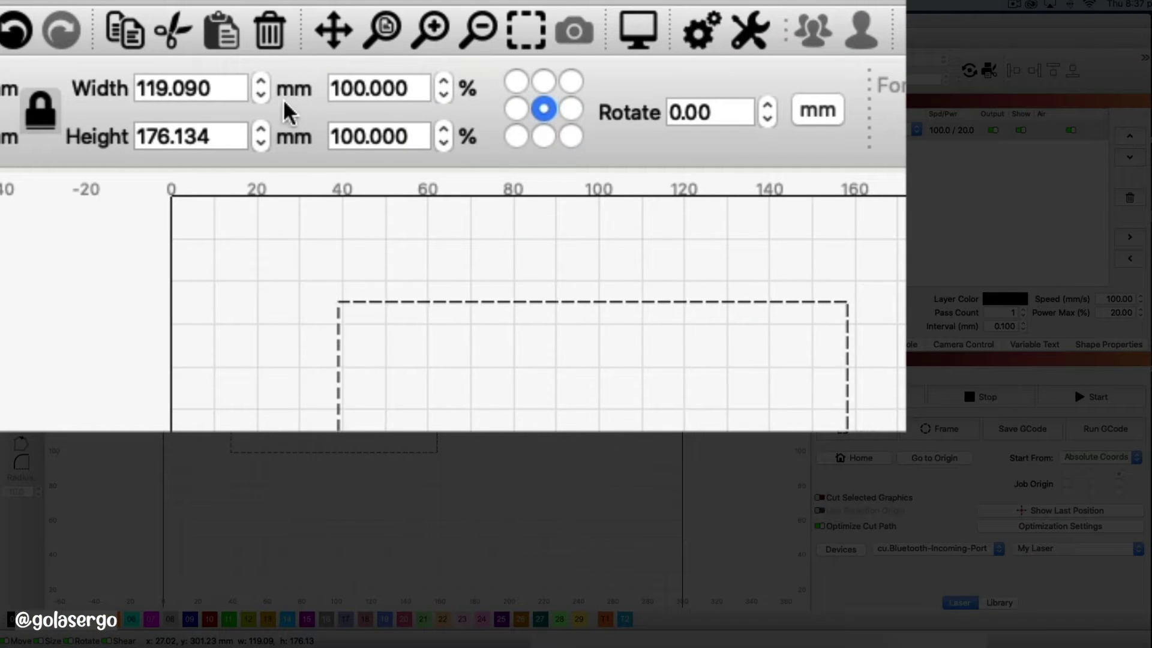
pyautogui.click(821, 112)
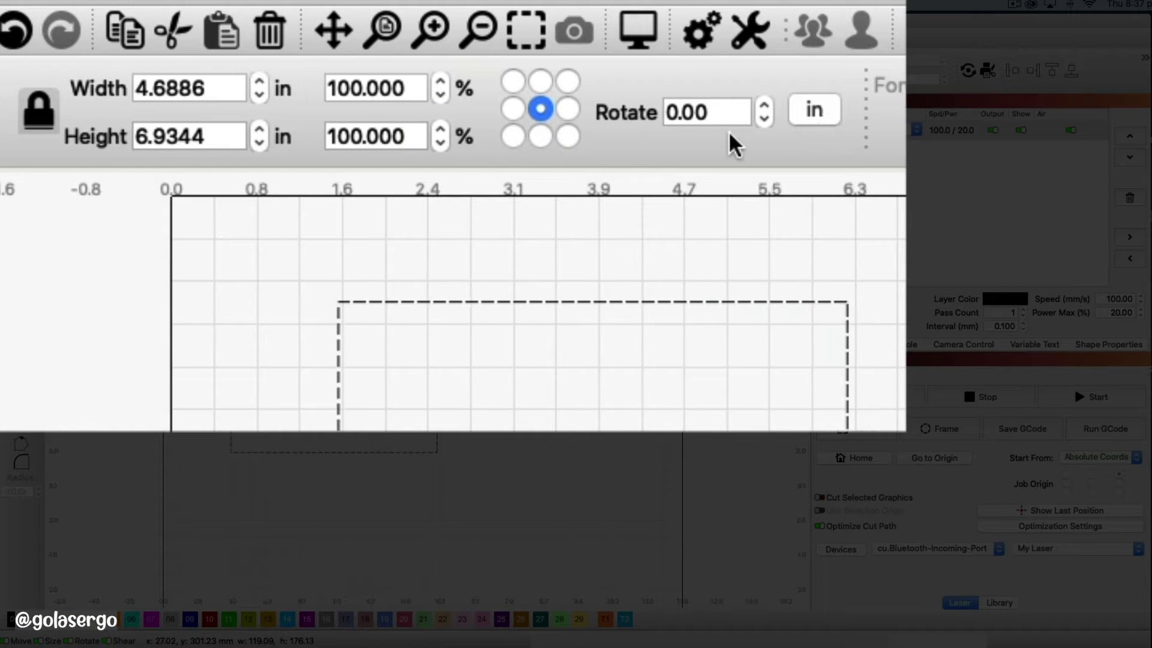
pyautogui.click(816, 120)
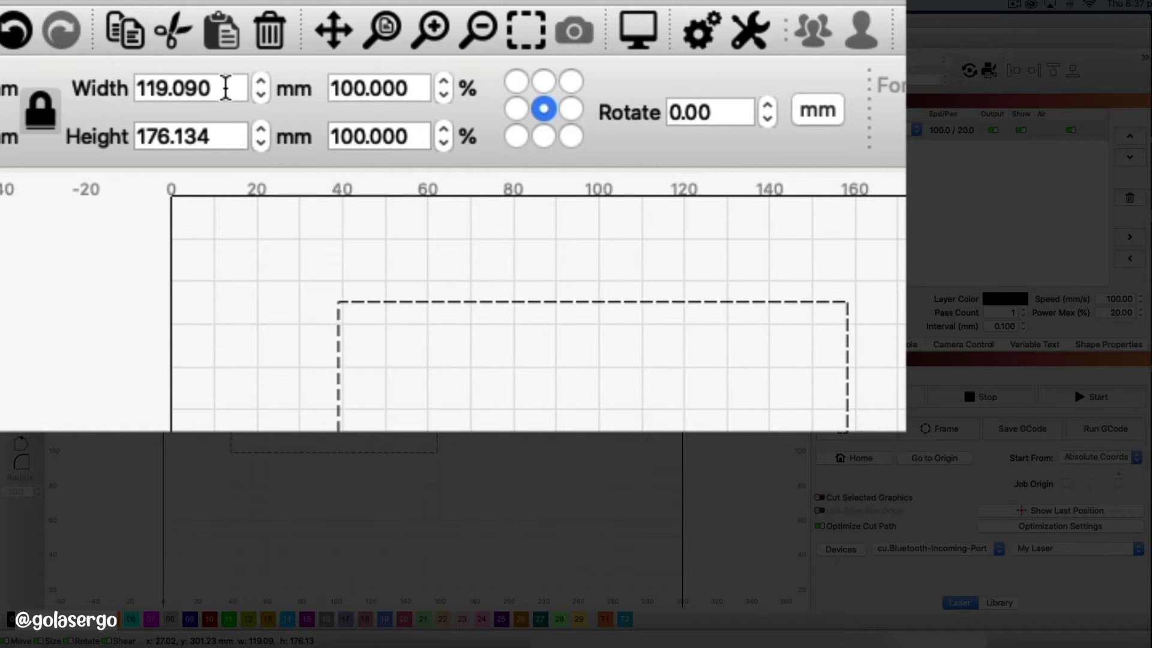
# Unlock the aspect ratio and set the rectangle to 120 mm wide and 180 mm high
pyautogui.moveTo(225, 88); pyautogui.dragTo(114, 84)
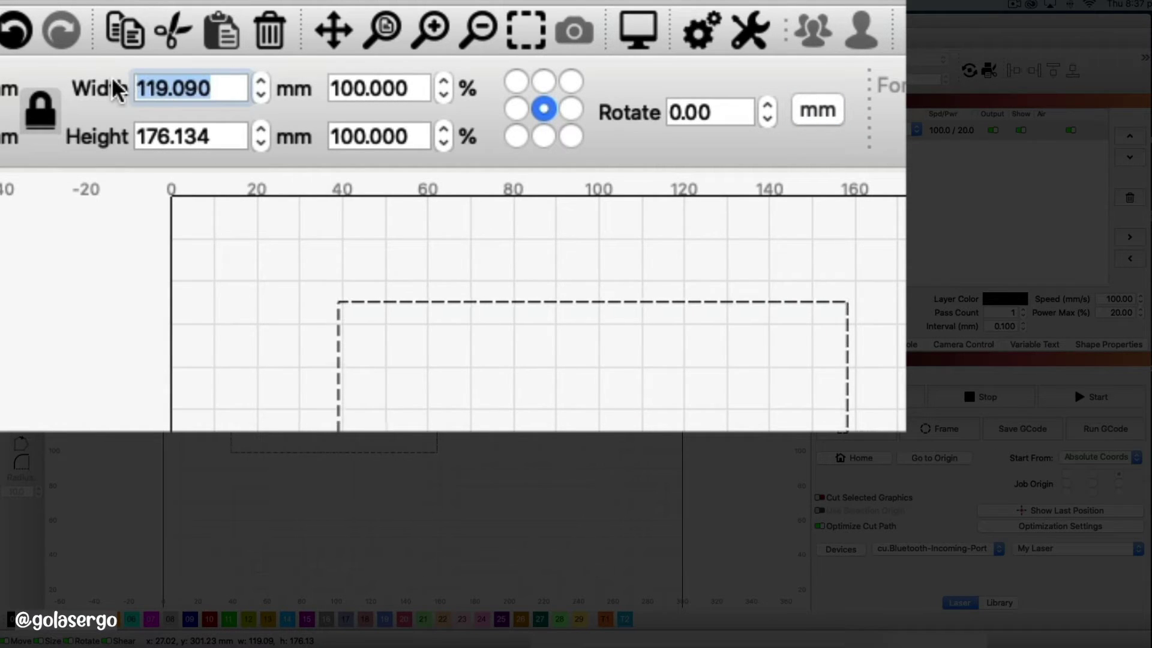
pyautogui.write('120')
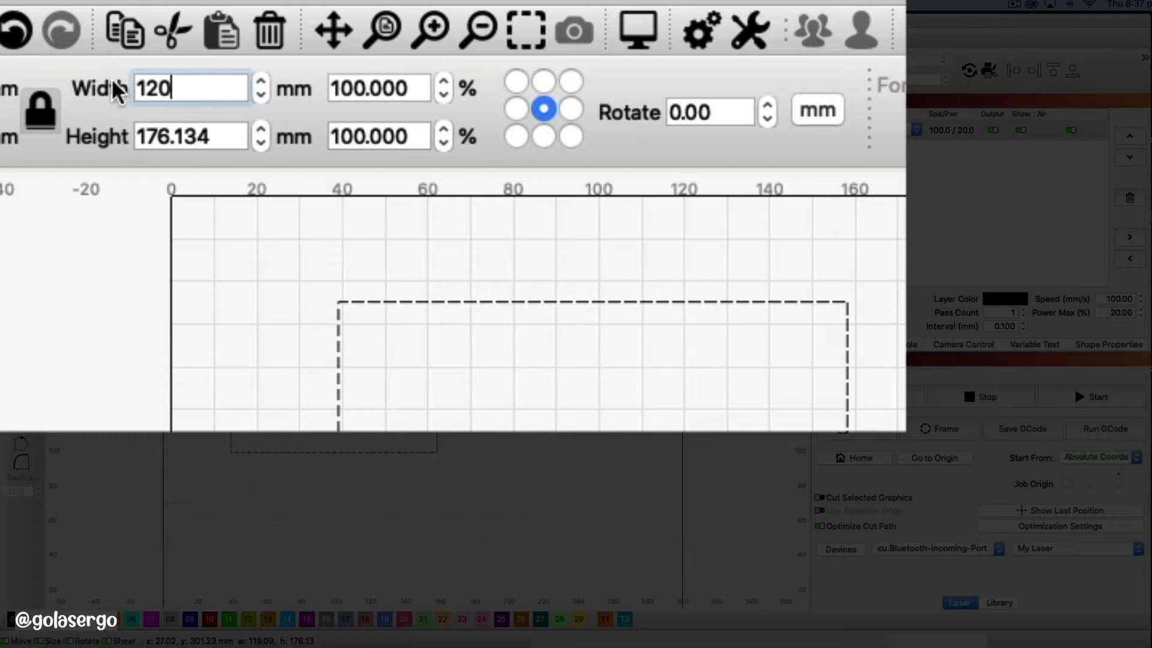
pyautogui.click(39, 114)
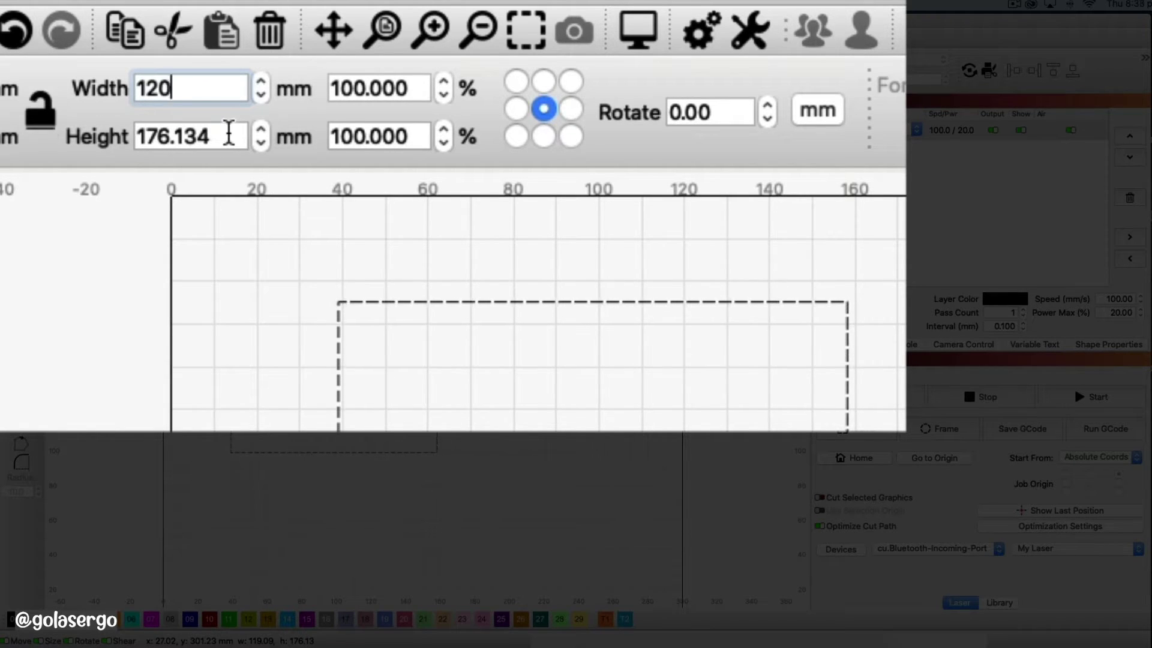
pyautogui.moveTo(229, 133); pyautogui.dragTo(90, 135)
pyautogui.write('1')
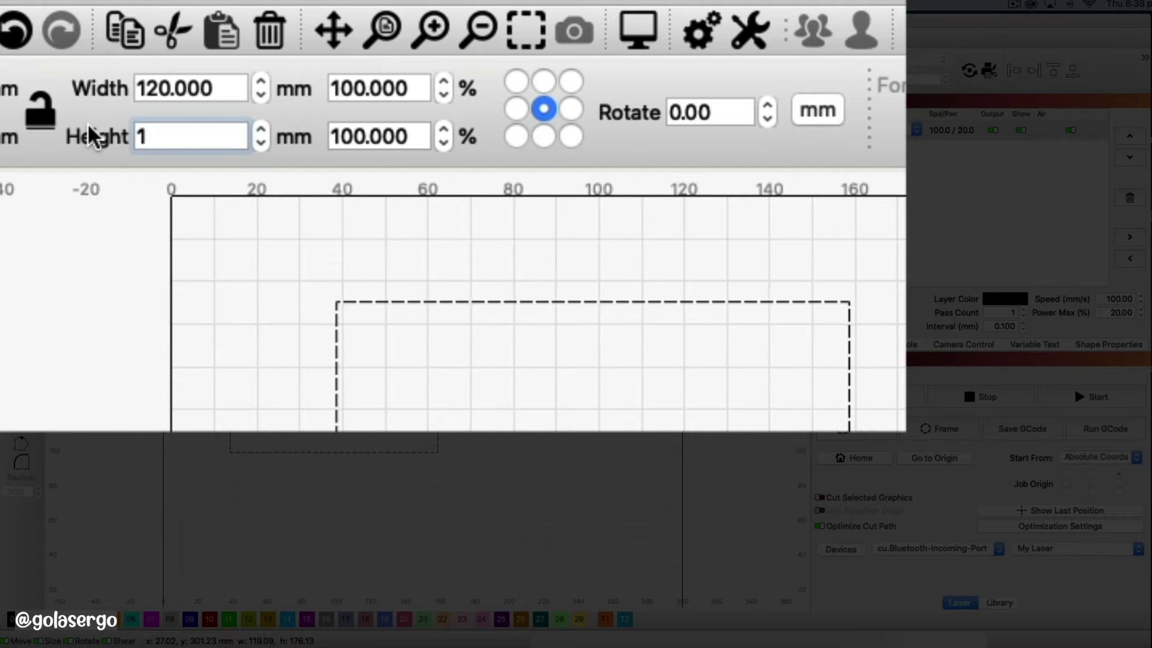
pyautogui.write('80')
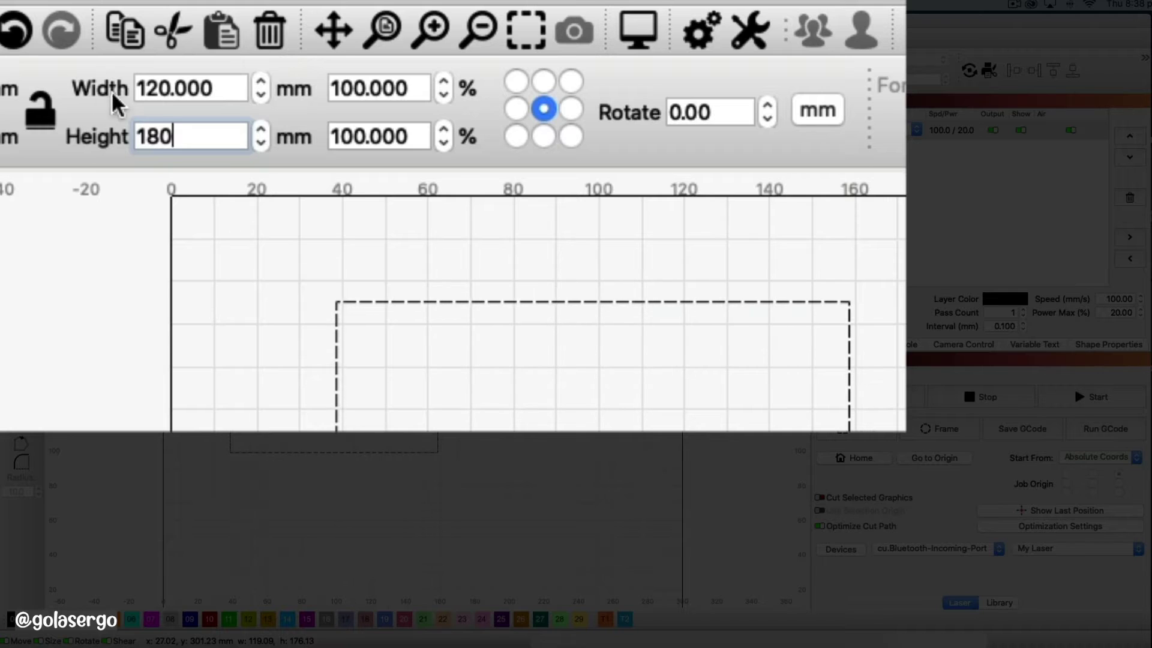
pyautogui.click(229, 91)
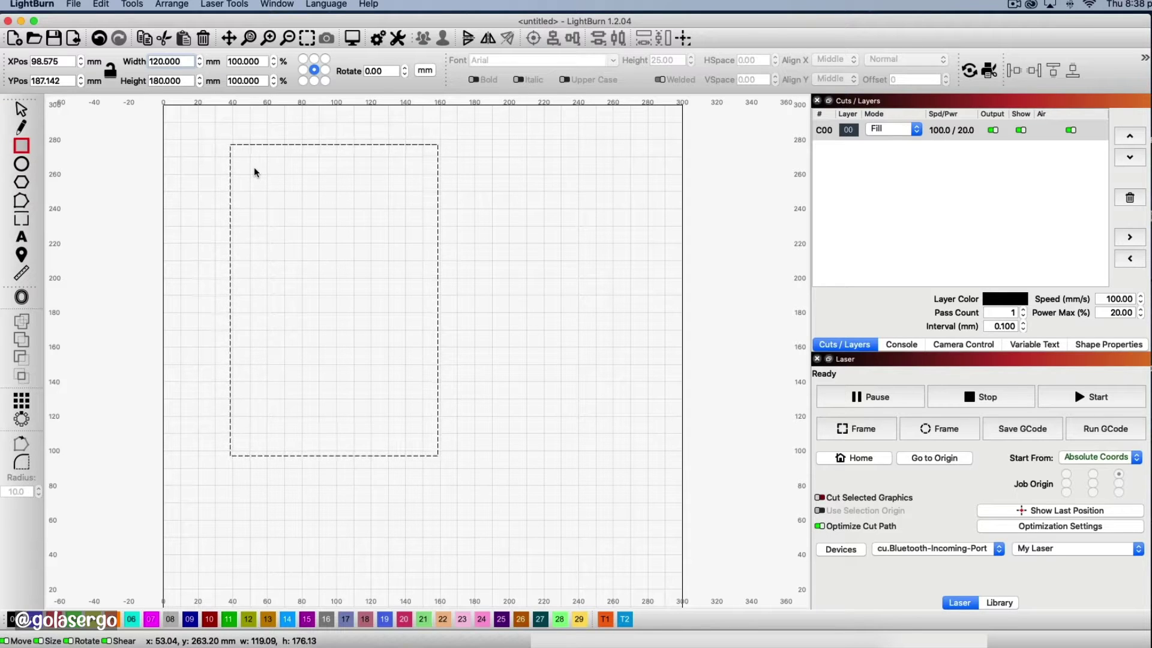
# Draw a square about 12 mm wide to the right of the large rectangle and resize it to 6 × 6 mm
pyautogui.click(22, 145)
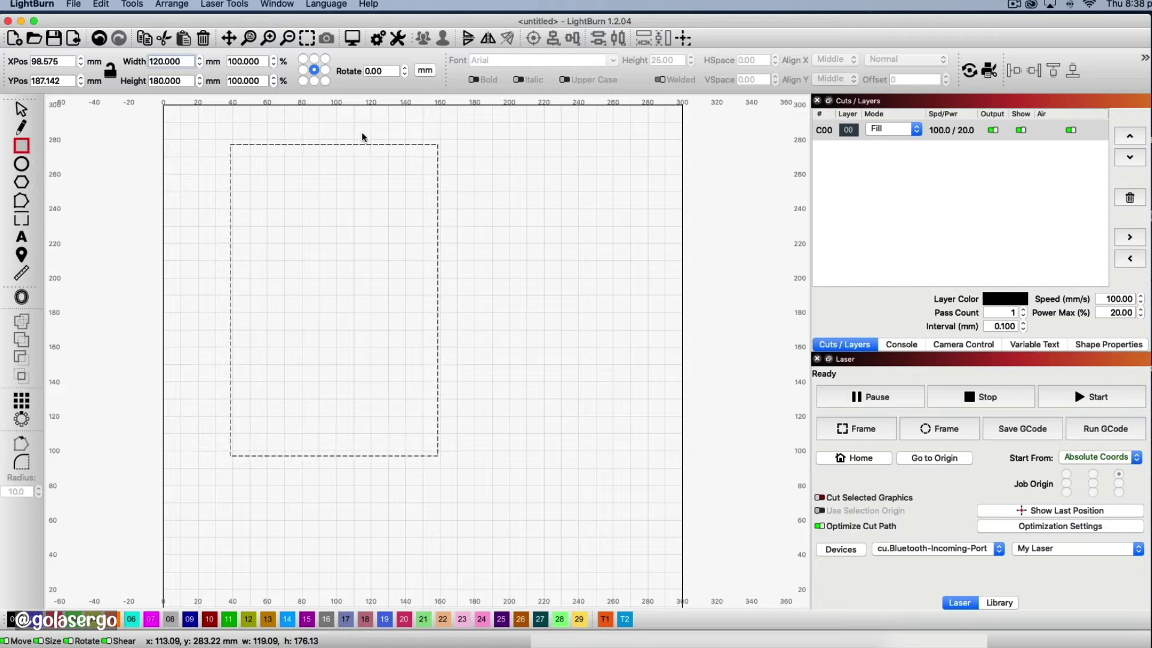
pyautogui.moveTo(499, 147); pyautogui.dragTo(514, 164)
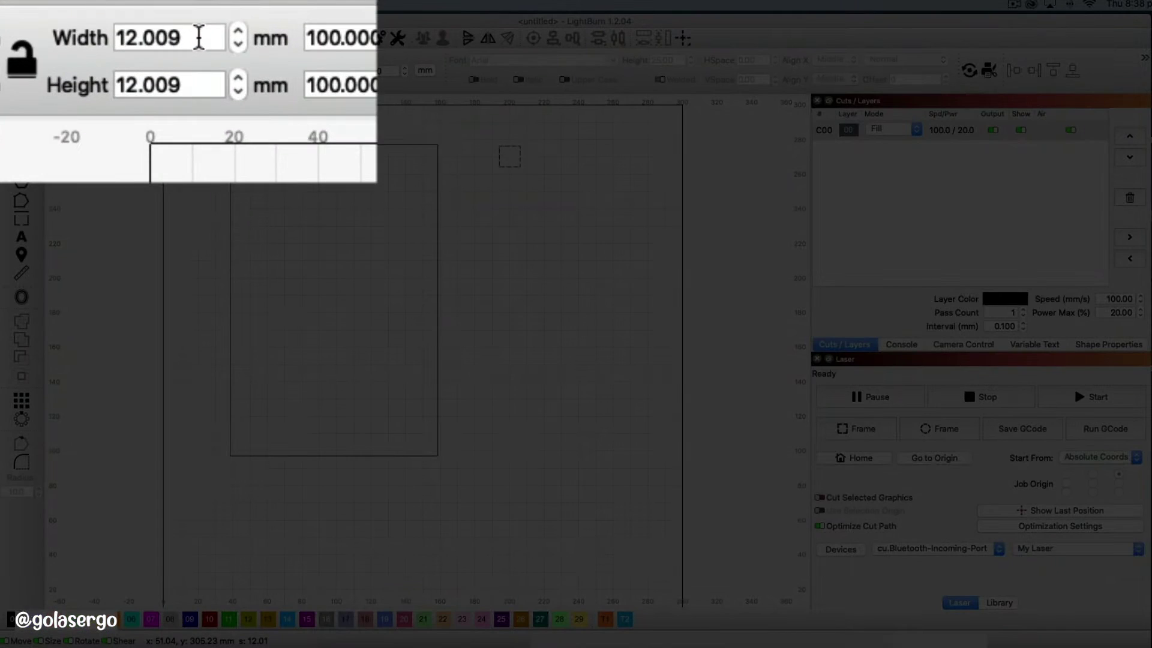
pyautogui.moveTo(199, 37); pyautogui.dragTo(52, 30)
pyautogui.write('6')
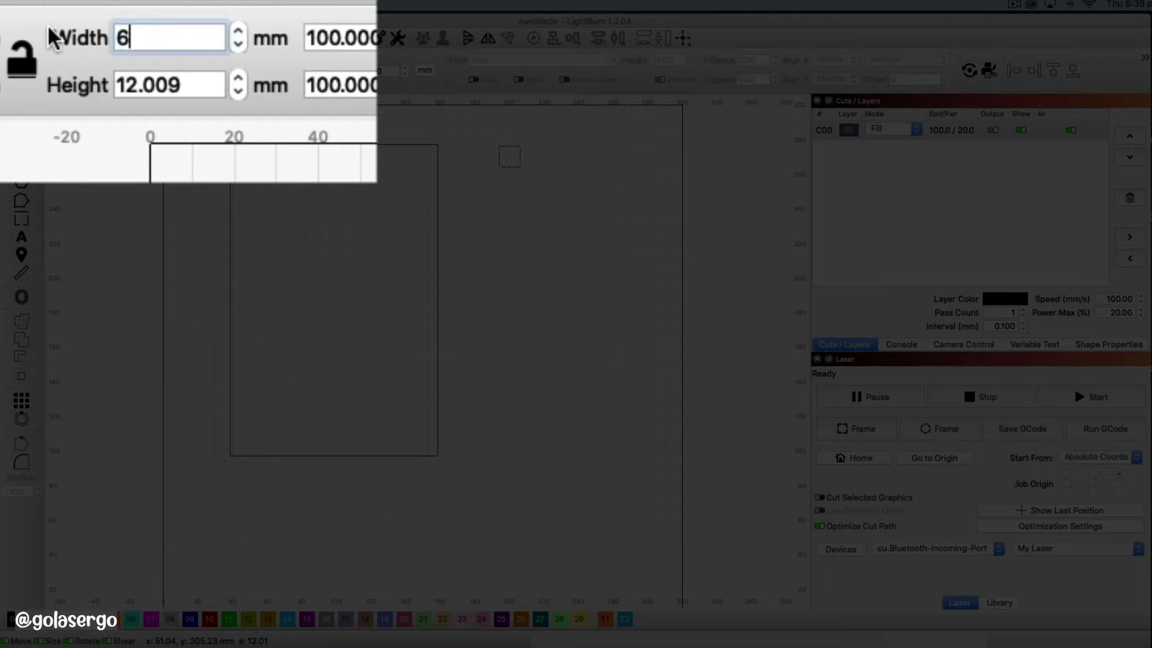
pyautogui.click(196, 84)
pyautogui.moveTo(207, 84); pyautogui.dragTo(93, 95)
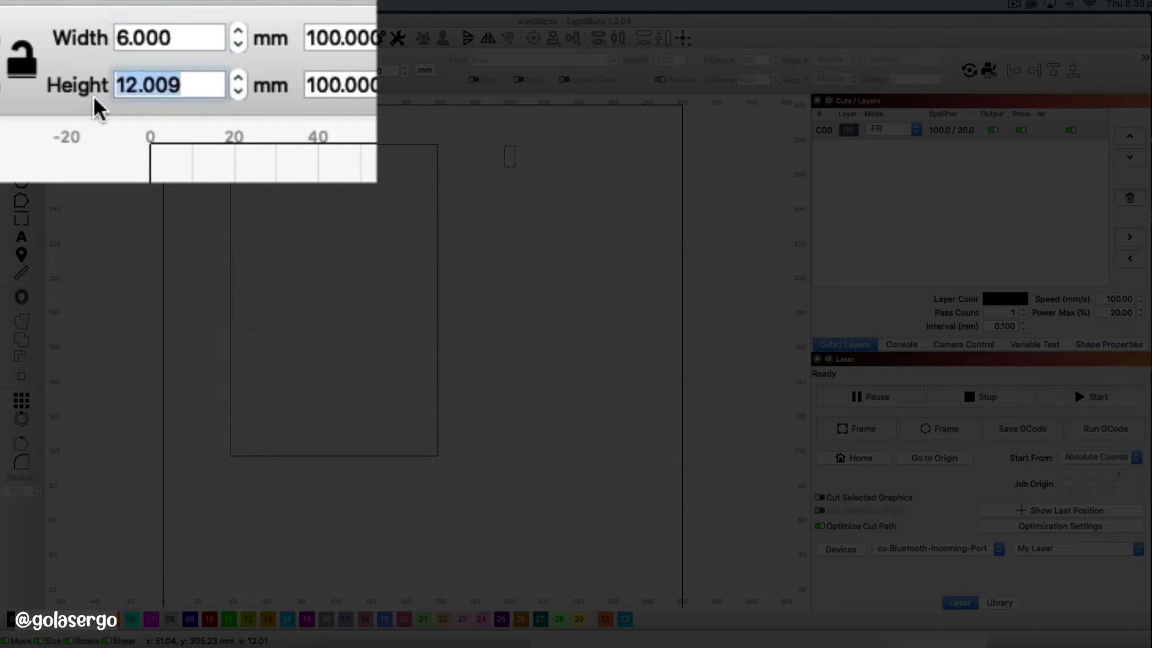
pyautogui.press('Return')
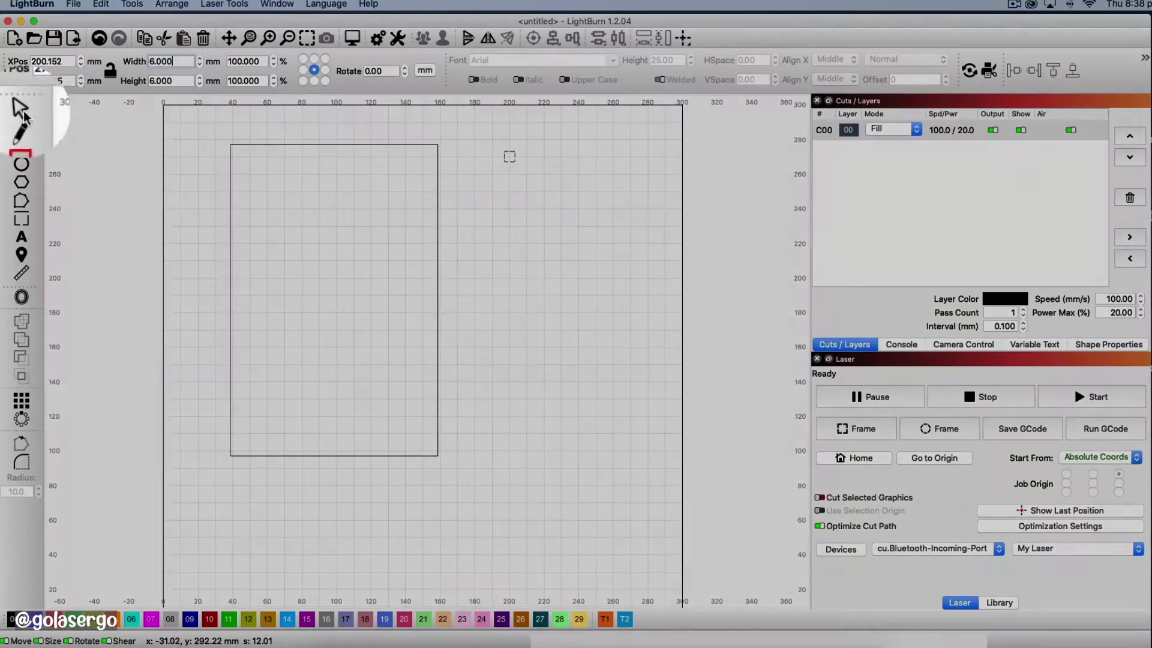
# Create a grid array of the small square with 1 column, 14 rows and 6.5 mm vertical padding between edges
pyautogui.click(21, 109)
pyautogui.click(509, 156)
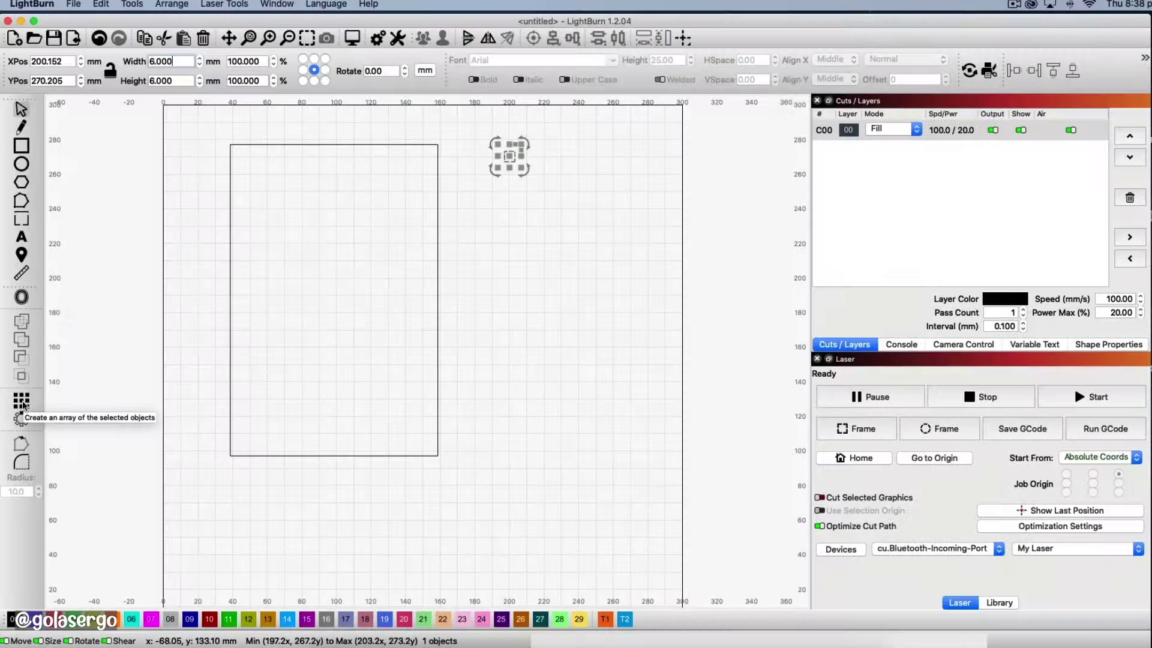
pyautogui.click(23, 405)
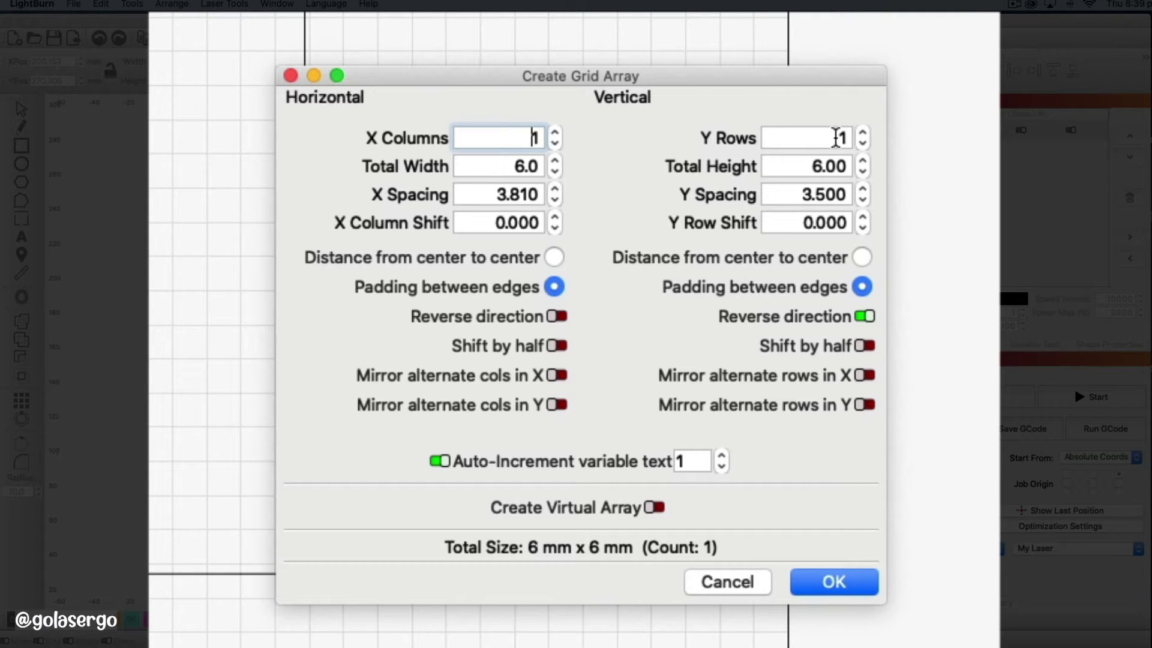
pyautogui.click(844, 136)
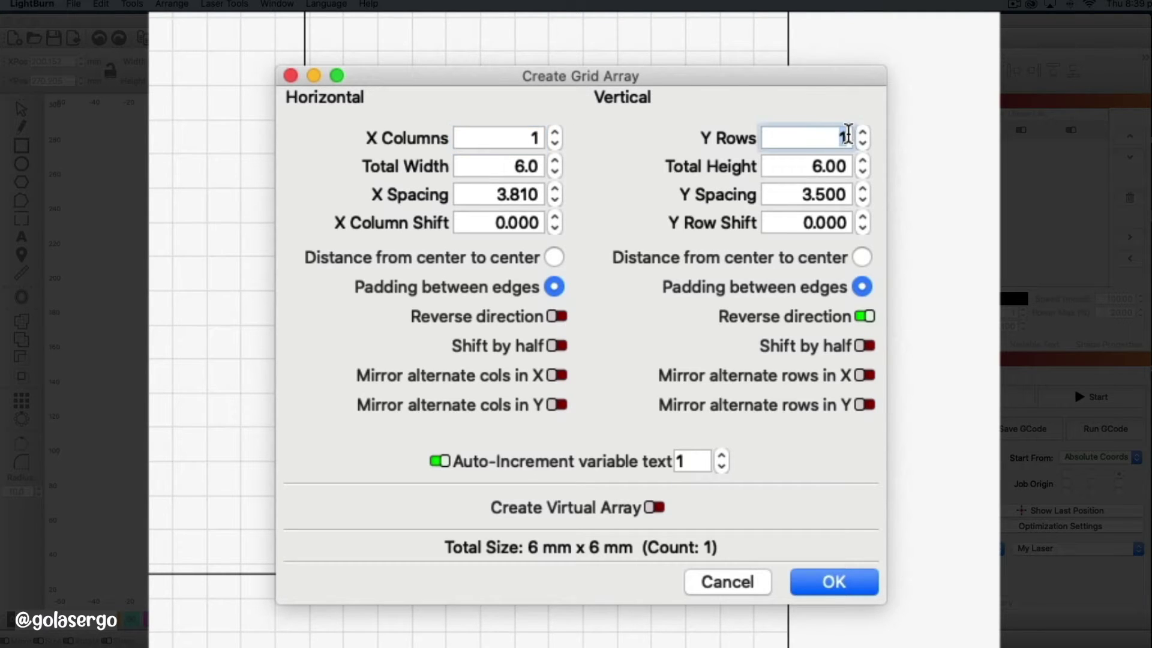
pyautogui.write('4')
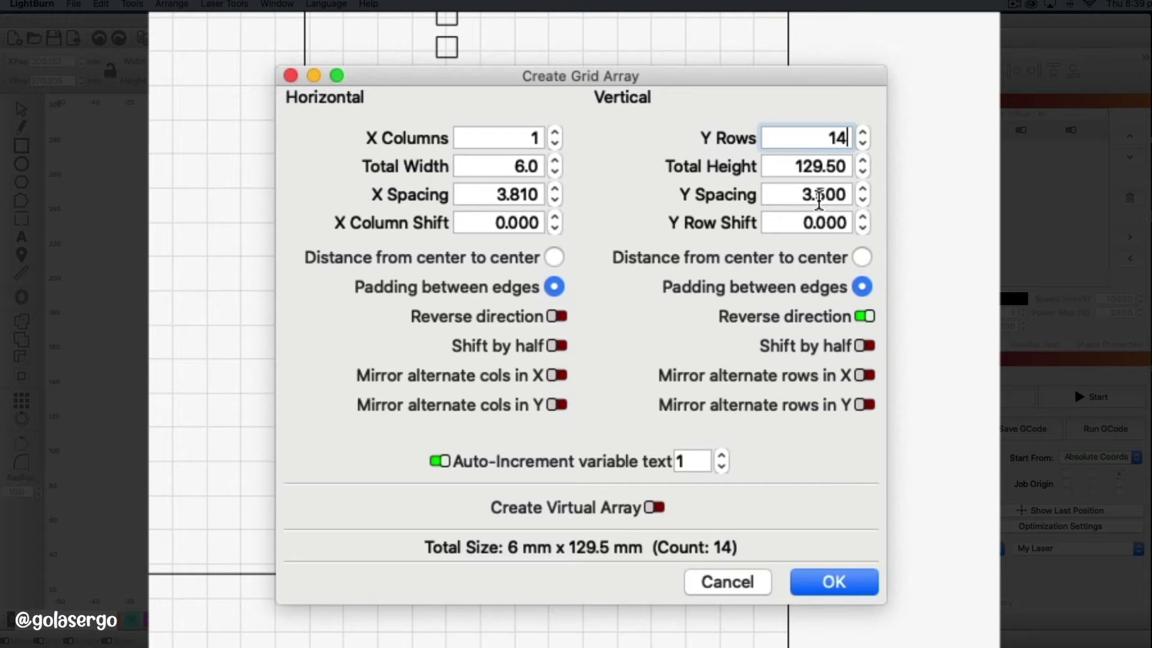
pyautogui.moveTo(790, 195); pyautogui.dragTo(873, 198)
pyautogui.write('6')
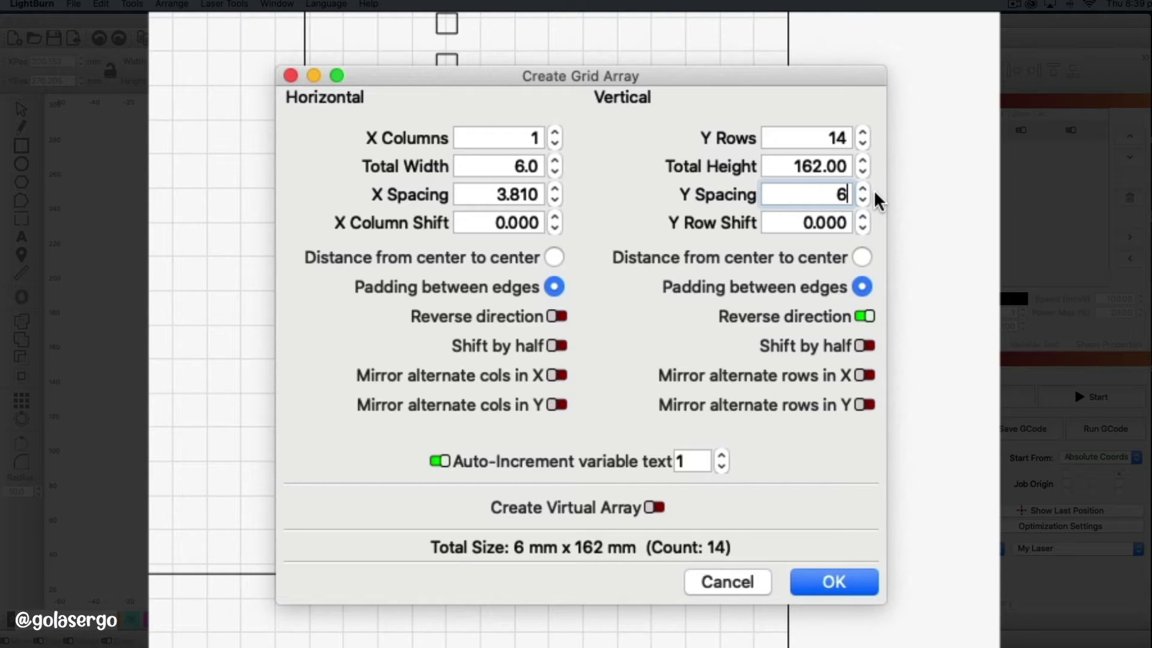
pyautogui.write('.5')
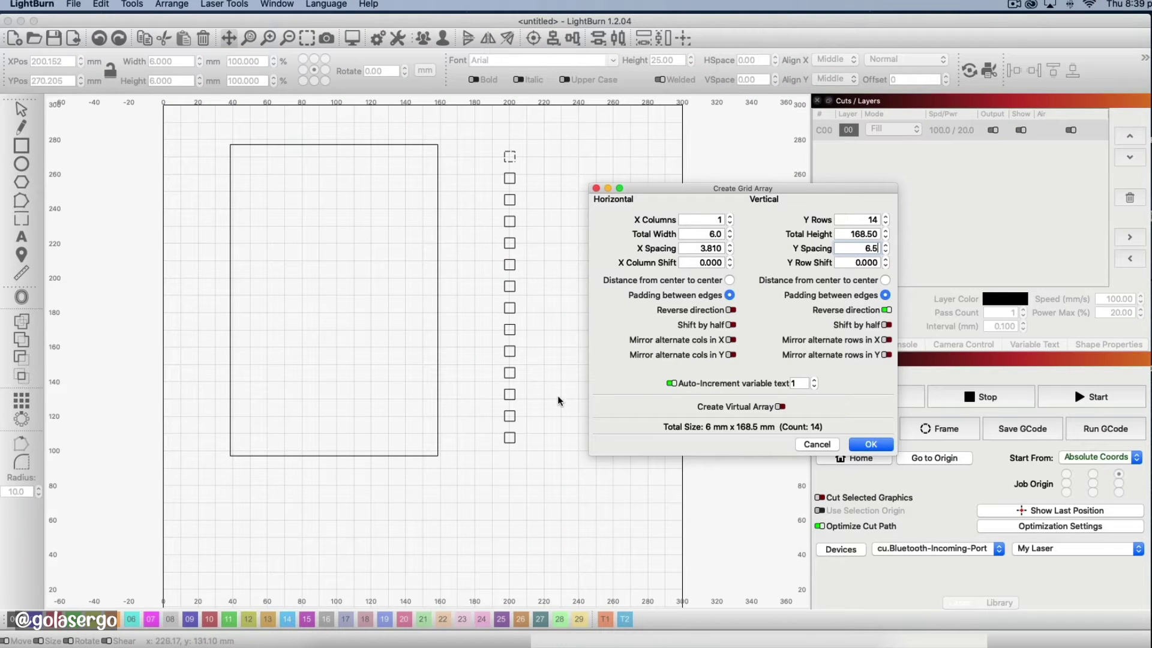
pyautogui.click(868, 445)
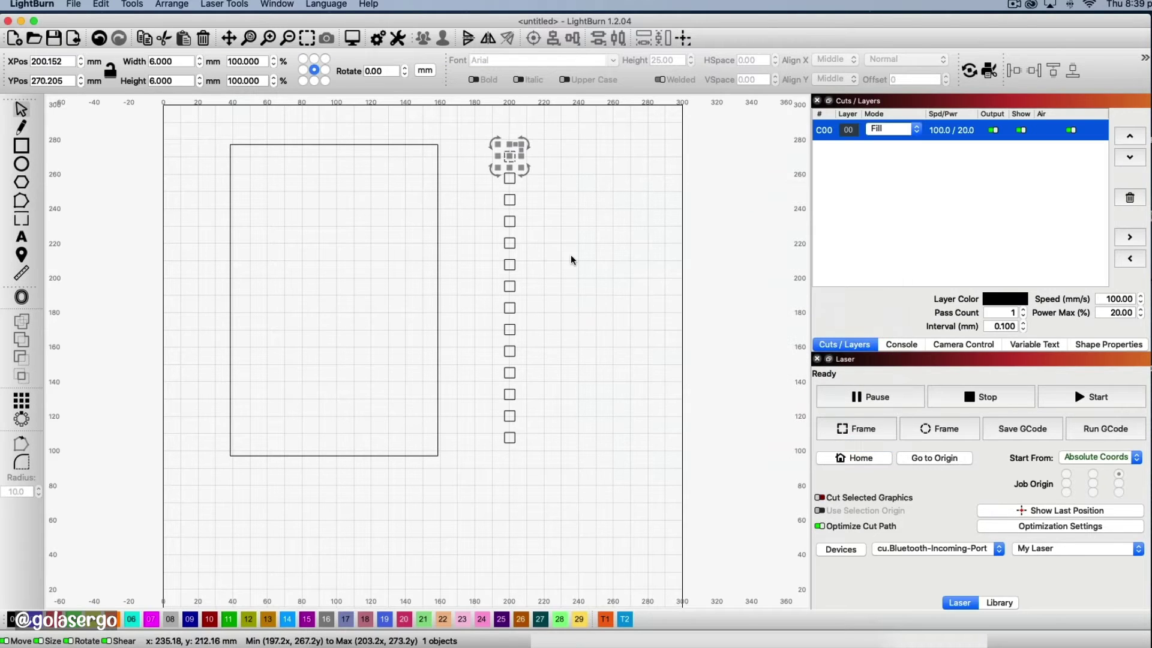
# Group the column of 14 squares and move it just inside the large rectangle's left edge, centred at about X 46, Y 187 mm
pyautogui.moveTo(581, 457); pyautogui.dragTo(476, 132)
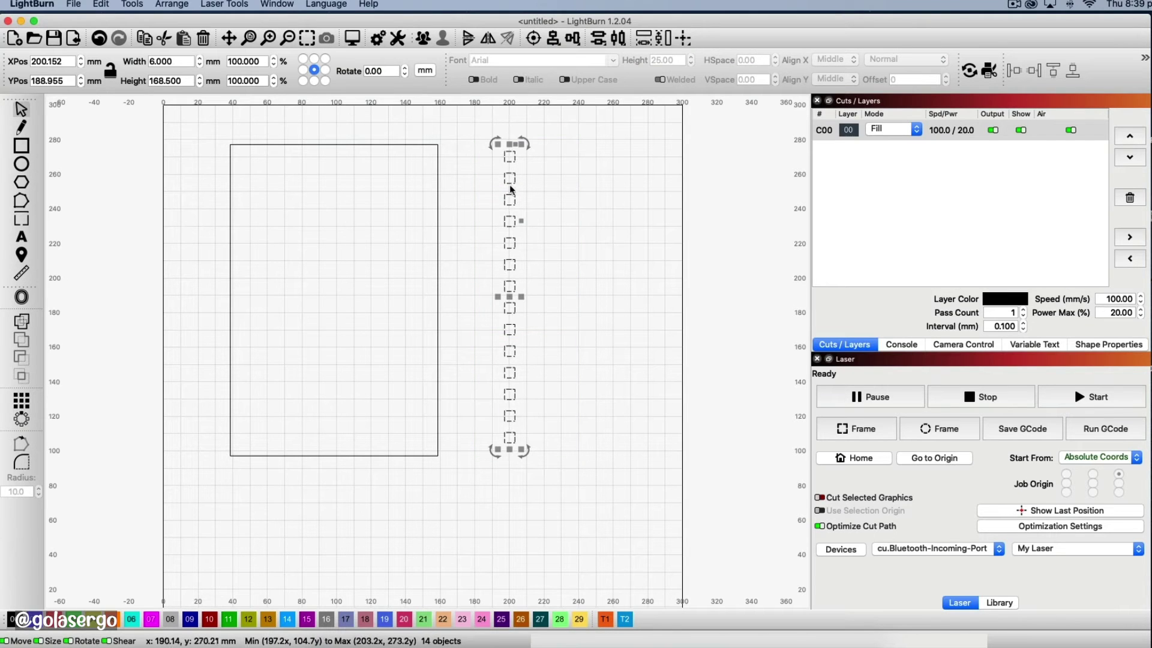
pyautogui.rightClick(511, 297)
pyautogui.click(559, 401)
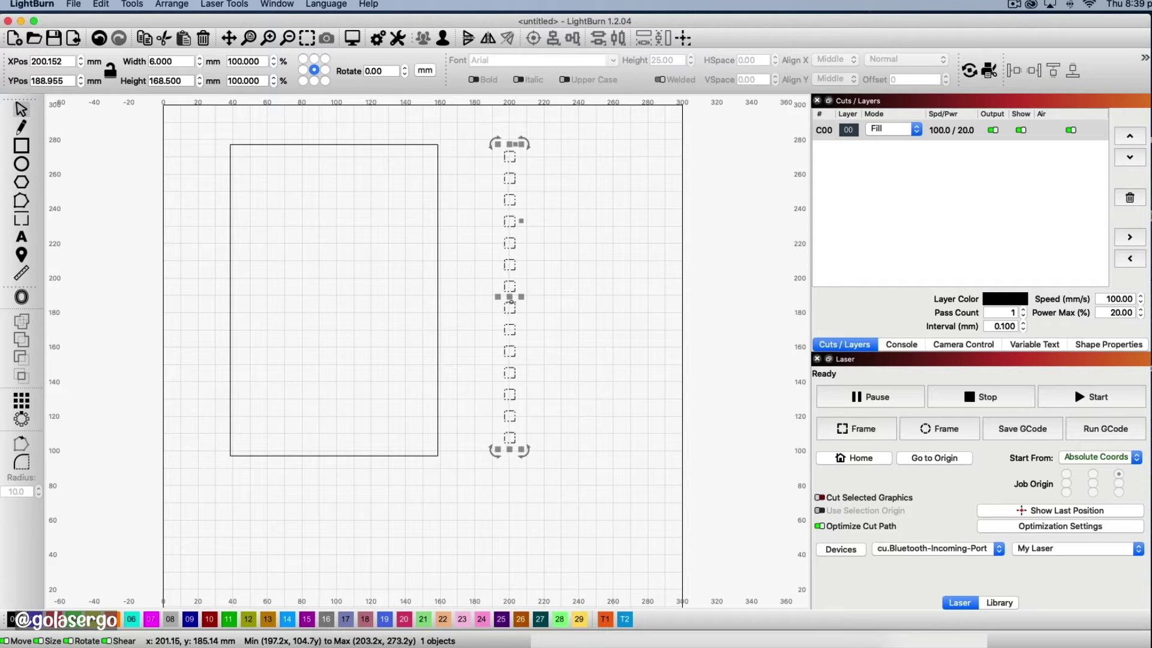
pyautogui.moveTo(511, 298); pyautogui.dragTo(243, 304)
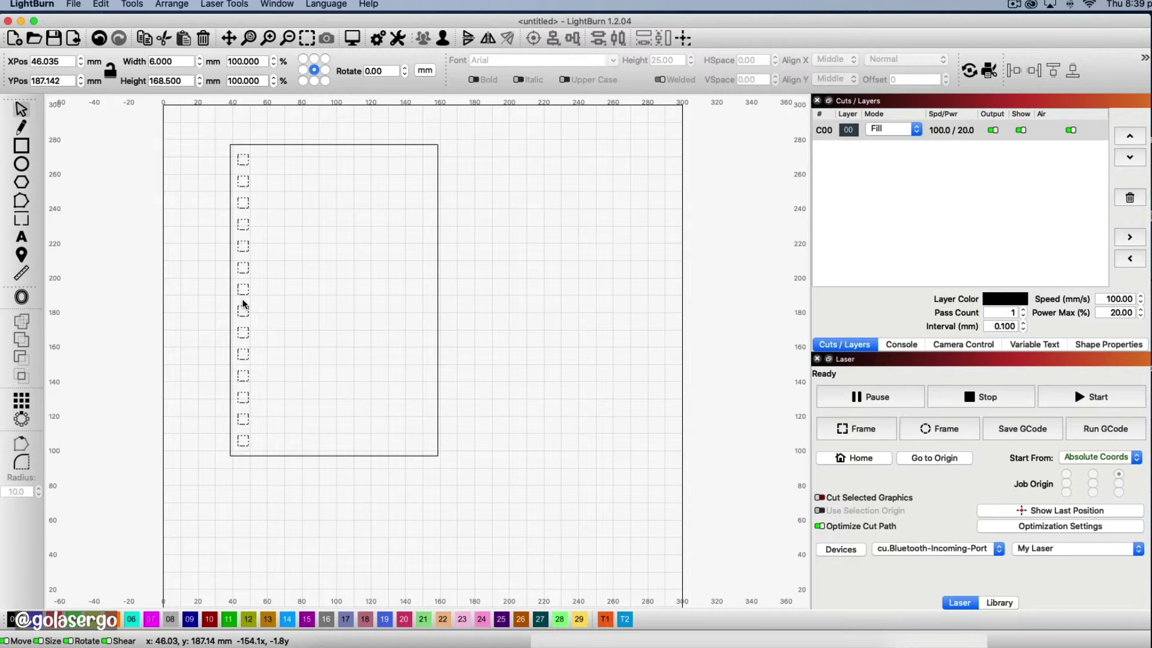
pyautogui.click(243, 304)
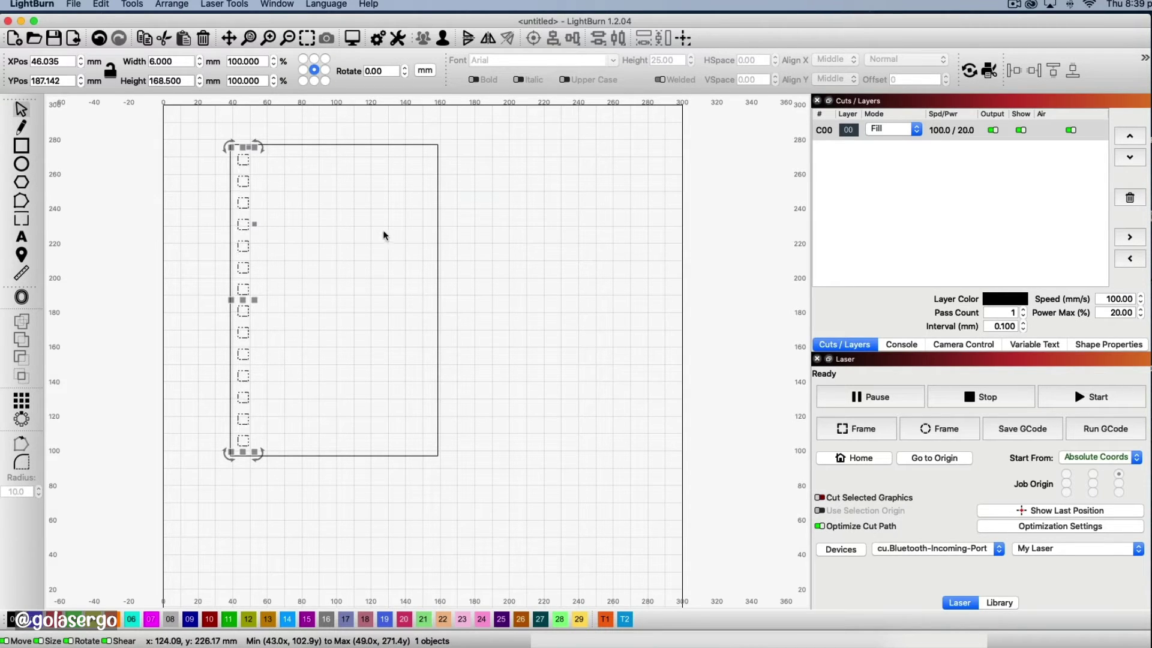
pyautogui.click(481, 252)
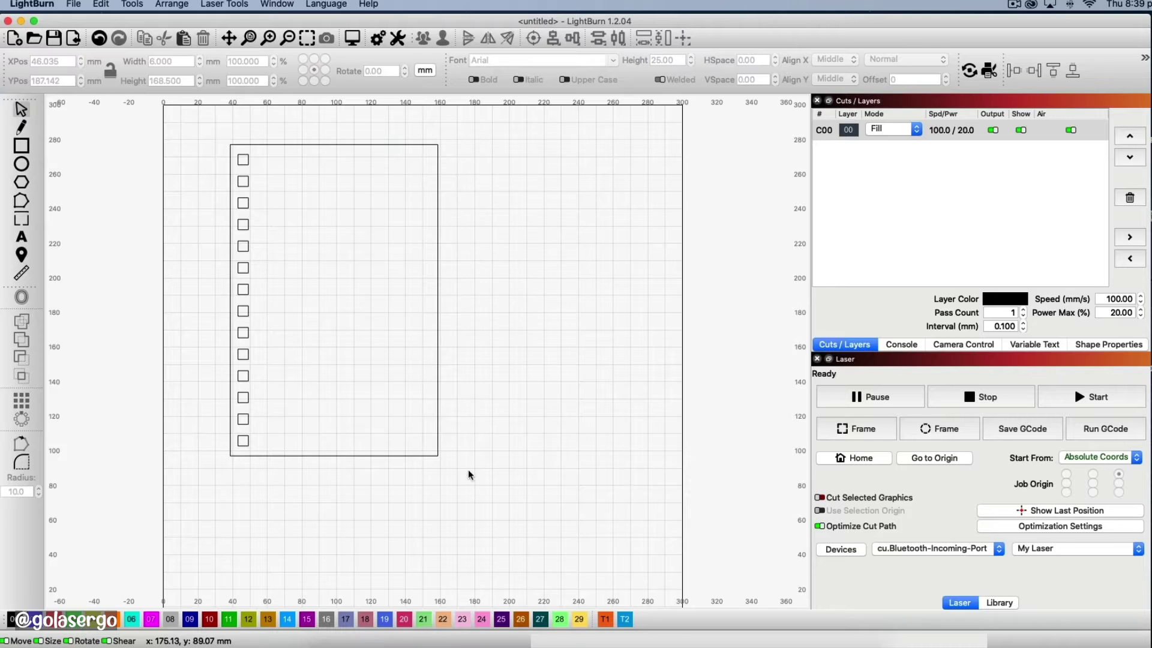
# Align the column of squares and the large rectangle with Align H-Center
pyautogui.moveTo(491, 475); pyautogui.dragTo(198, 133)
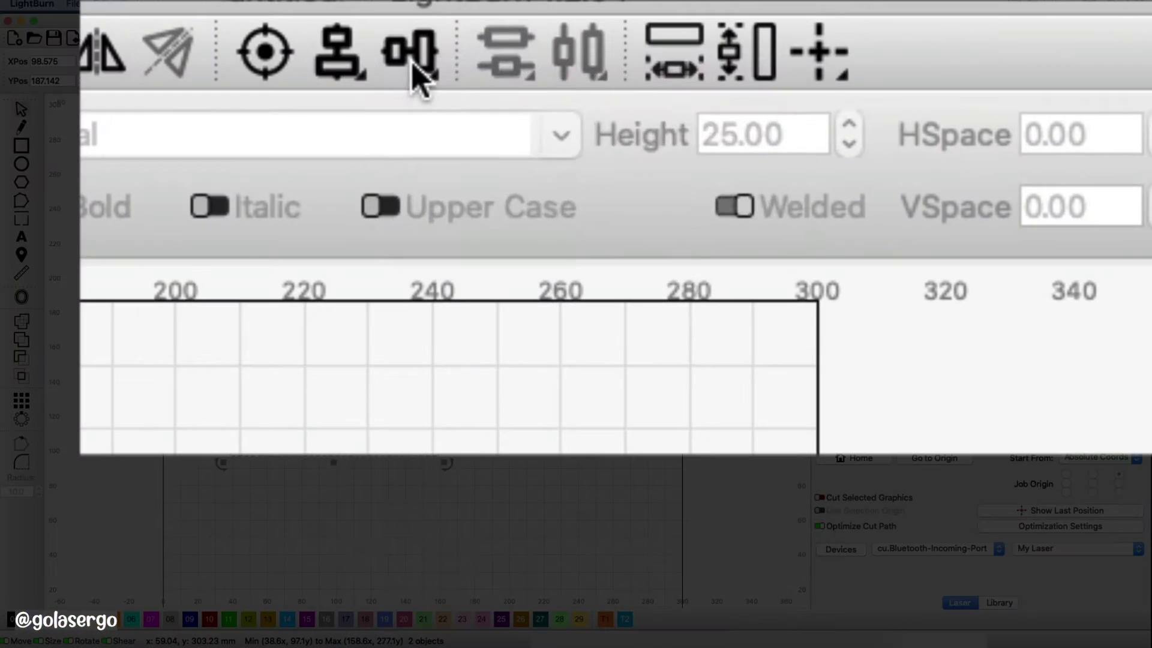
pyautogui.click(536, 24)
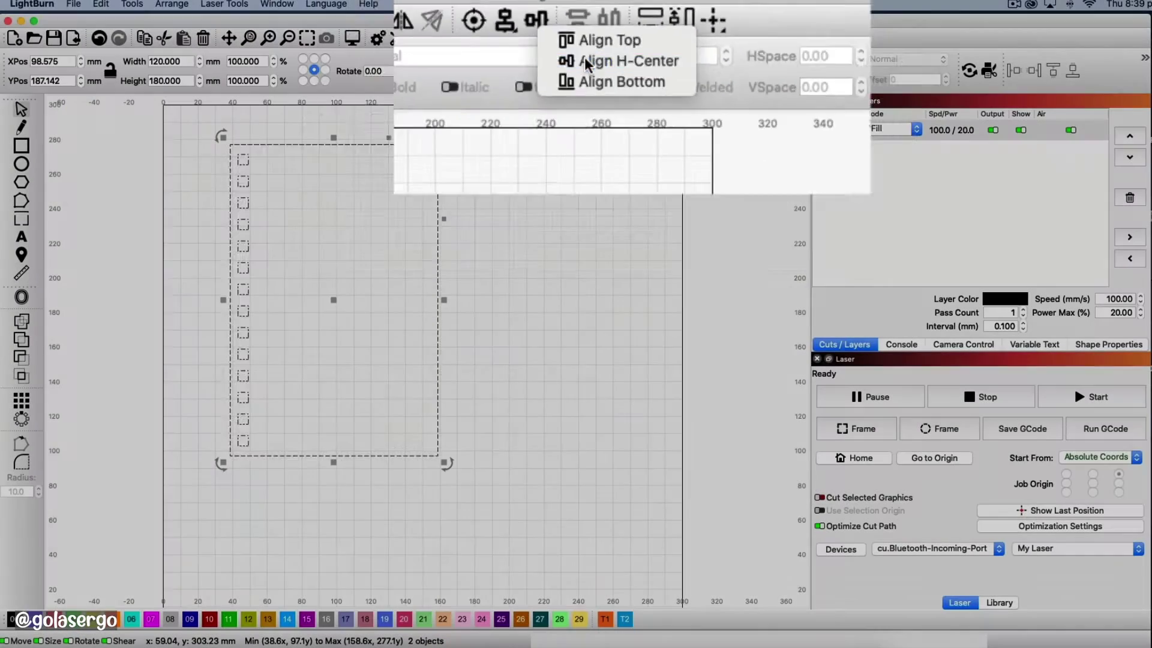
pyautogui.click(585, 57)
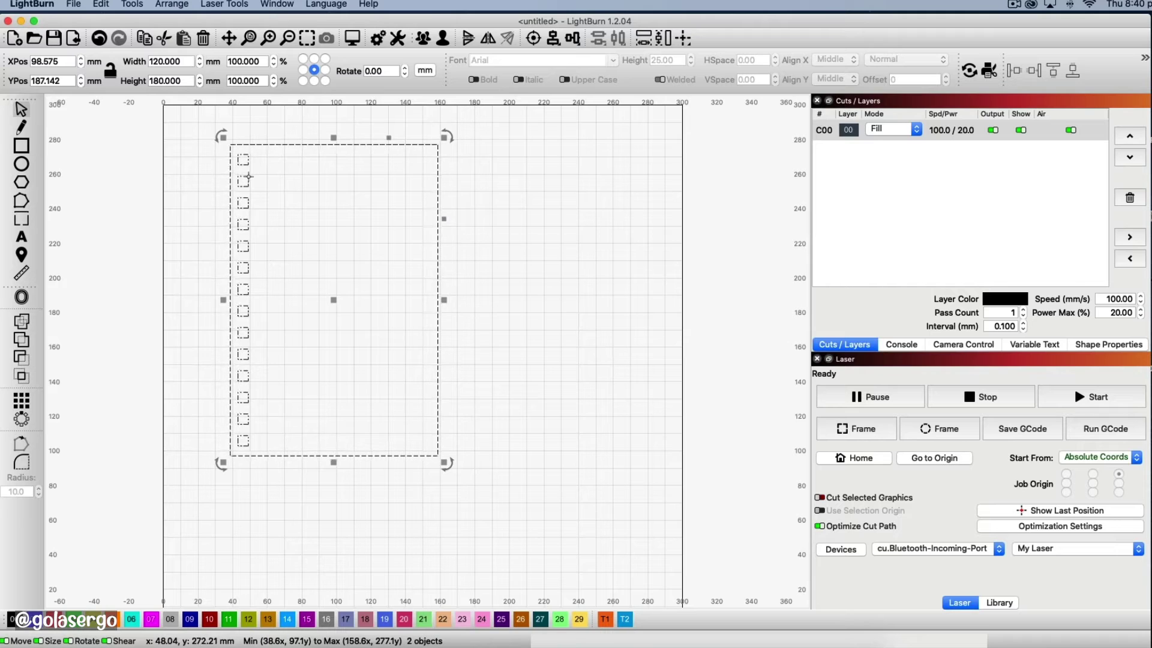
pyautogui.click(523, 340)
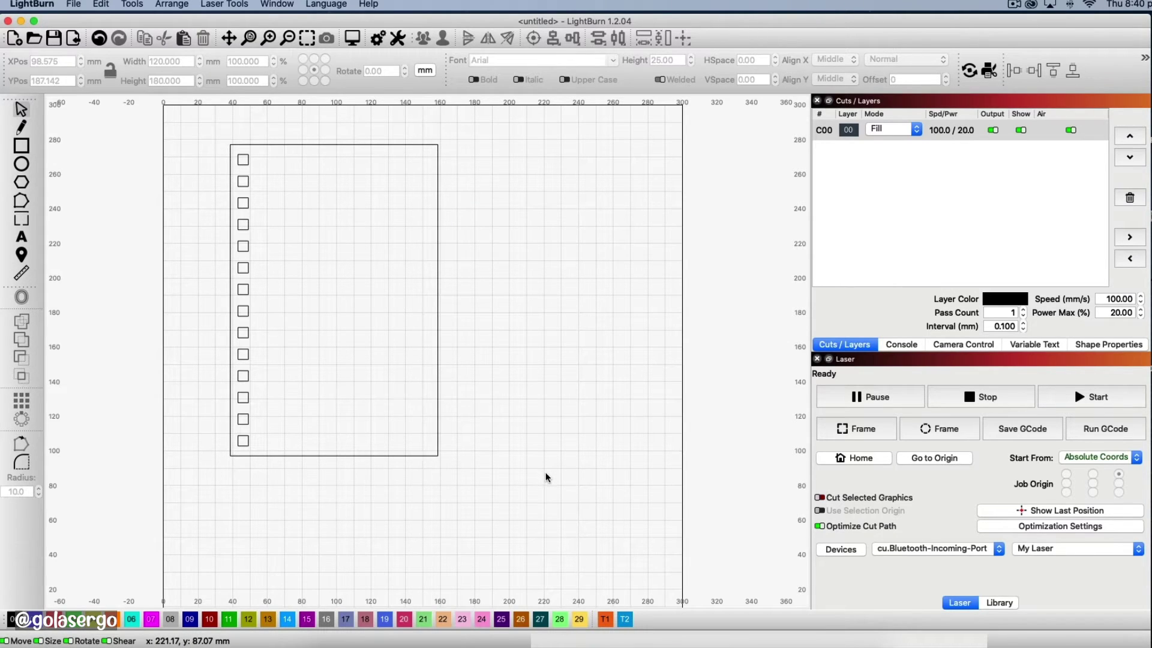
# Group the rectangle with its column of squares and move the group to about X 72, Y 190 mm
pyautogui.moveTo(545, 472); pyautogui.dragTo(181, 139)
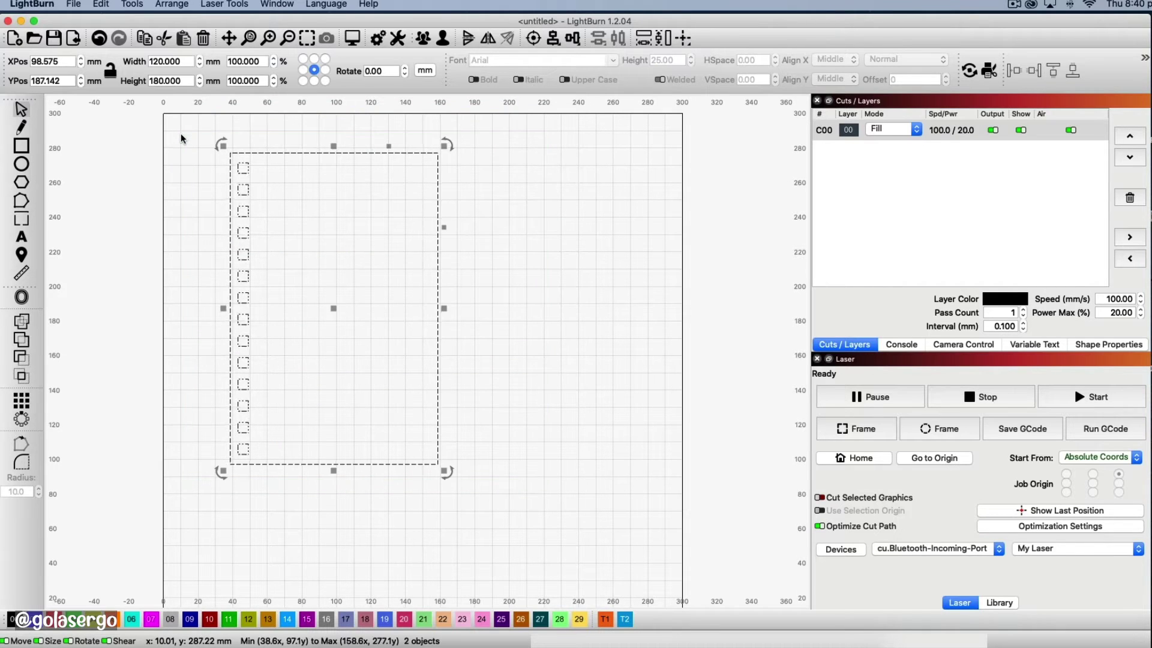
pyautogui.rightClick(331, 307)
pyautogui.click(373, 398)
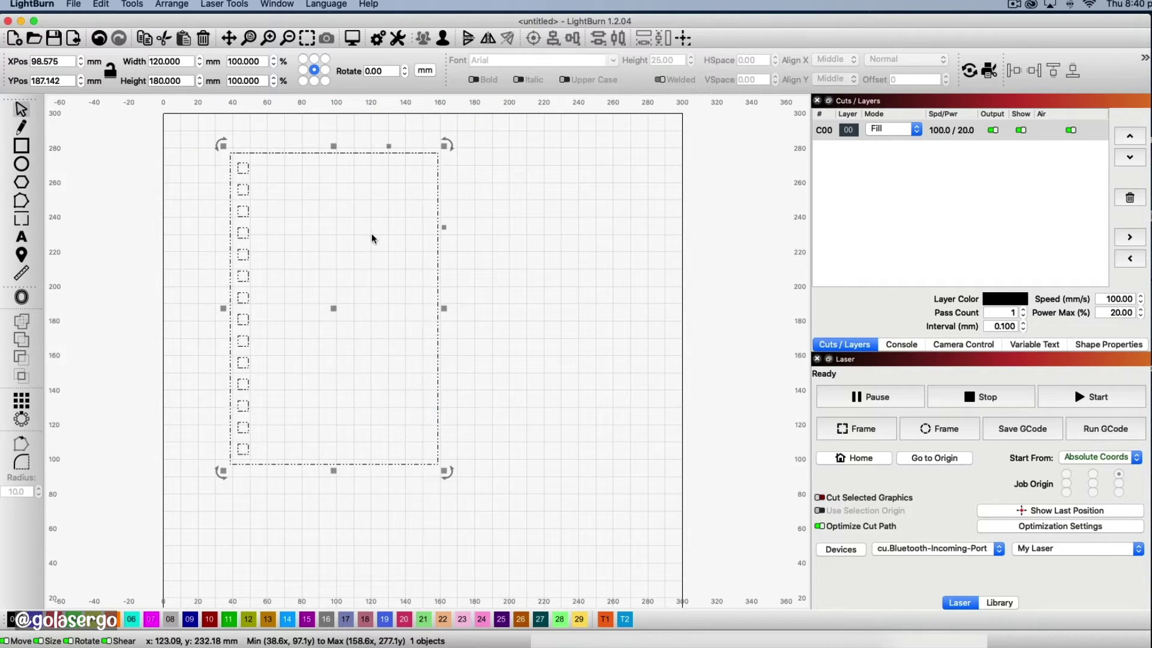
pyautogui.moveTo(332, 308); pyautogui.dragTo(287, 302)
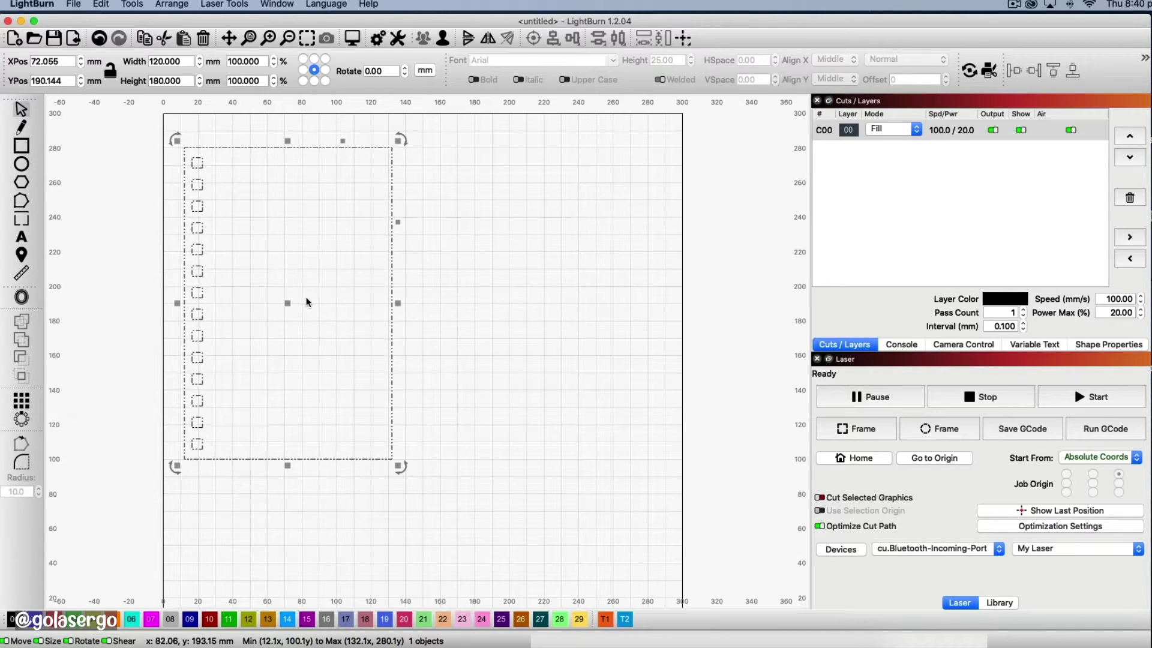
# Duplicate the grouped rectangle with its column of squares
pyautogui.rightClick(286, 302)
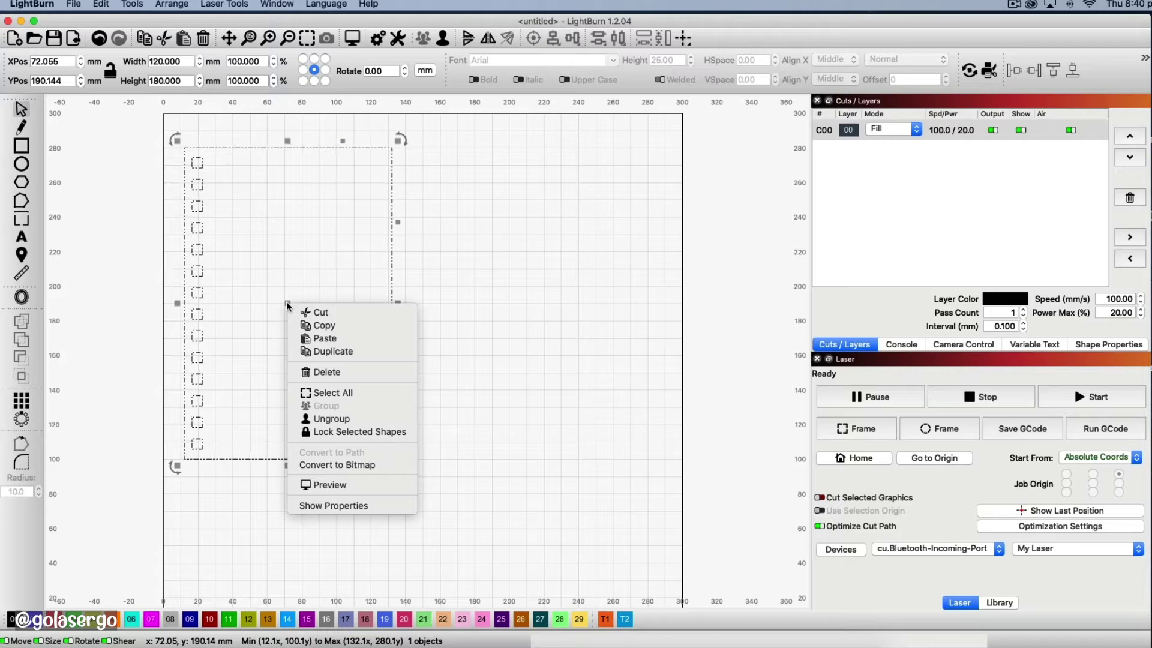
pyautogui.click(329, 352)
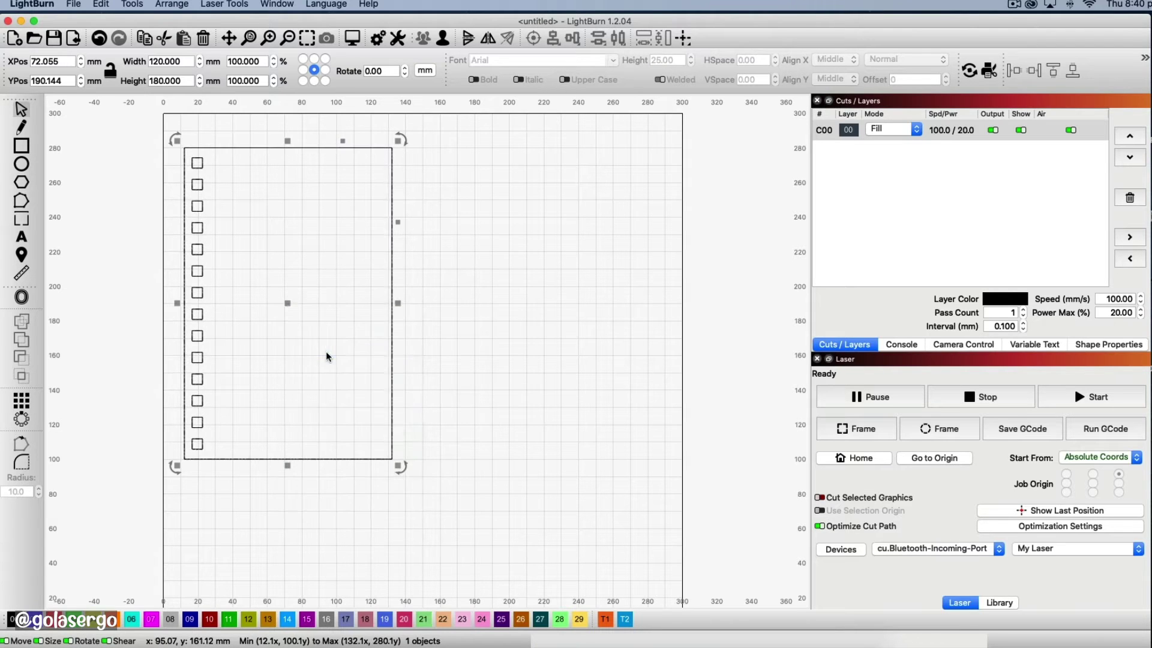
# Move the duplicated panel beside the original to about X 216, Y 189 mm and flip it horizontally
pyautogui.moveTo(288, 302); pyautogui.dragTo(536, 304)
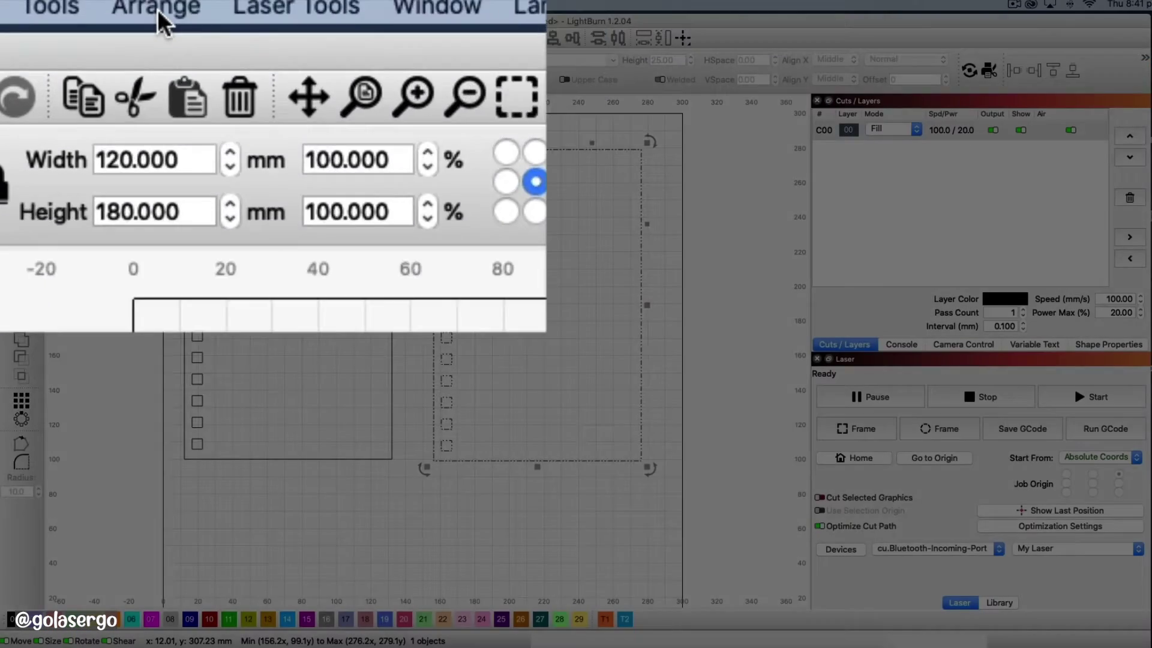
pyautogui.click(172, 6)
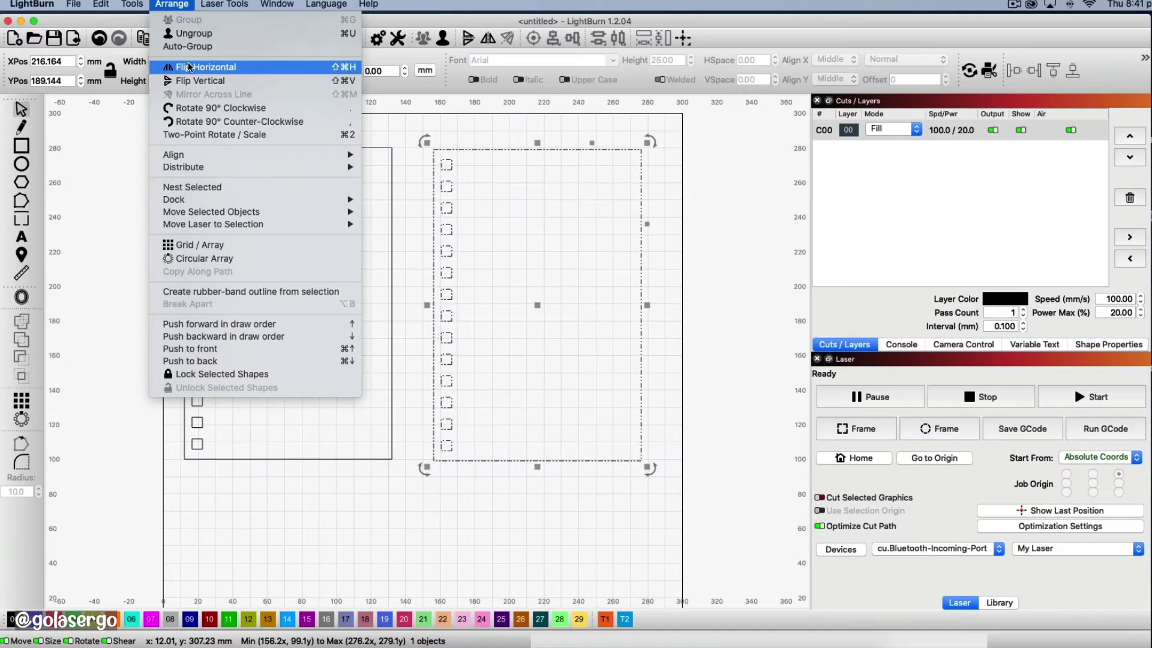
pyautogui.click(269, 217)
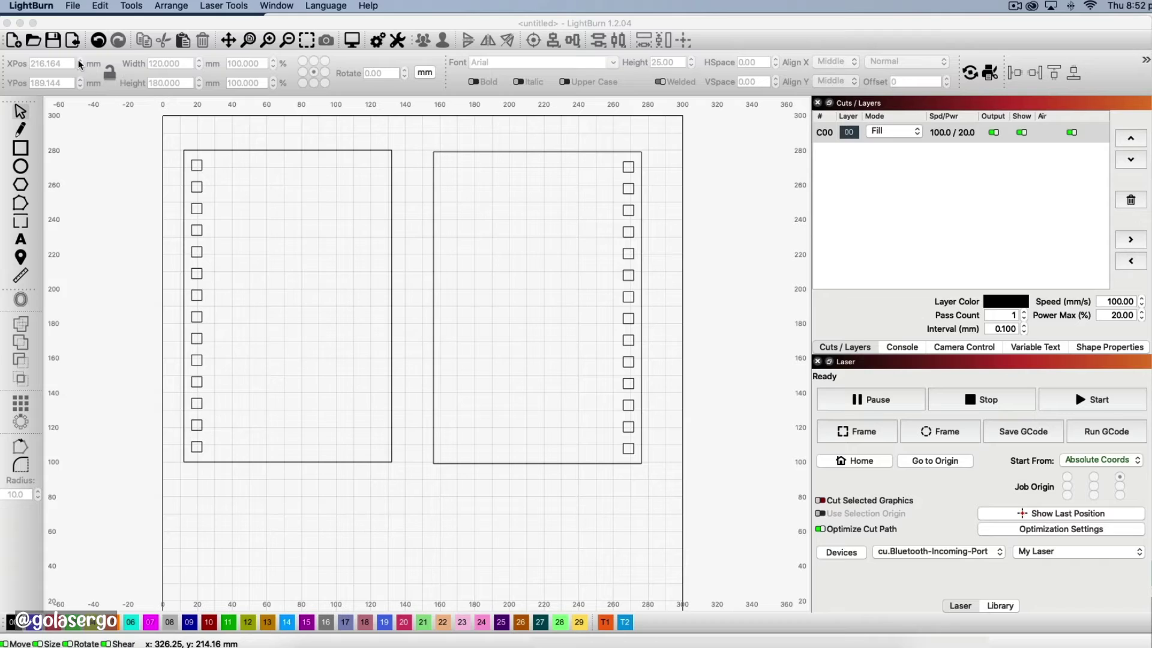
# Import the "Must Plan Stuff" artwork 10-01.svg from the Planner-svg-bundle folder in Downloads
pyautogui.click(72, 6)
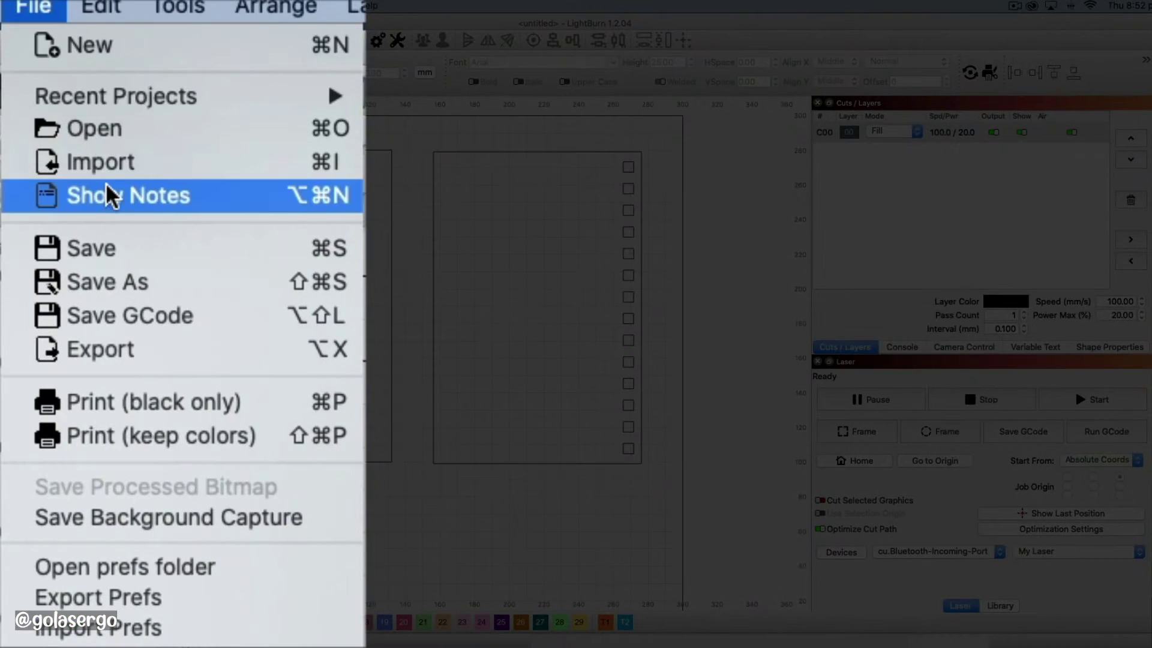
pyautogui.click(110, 67)
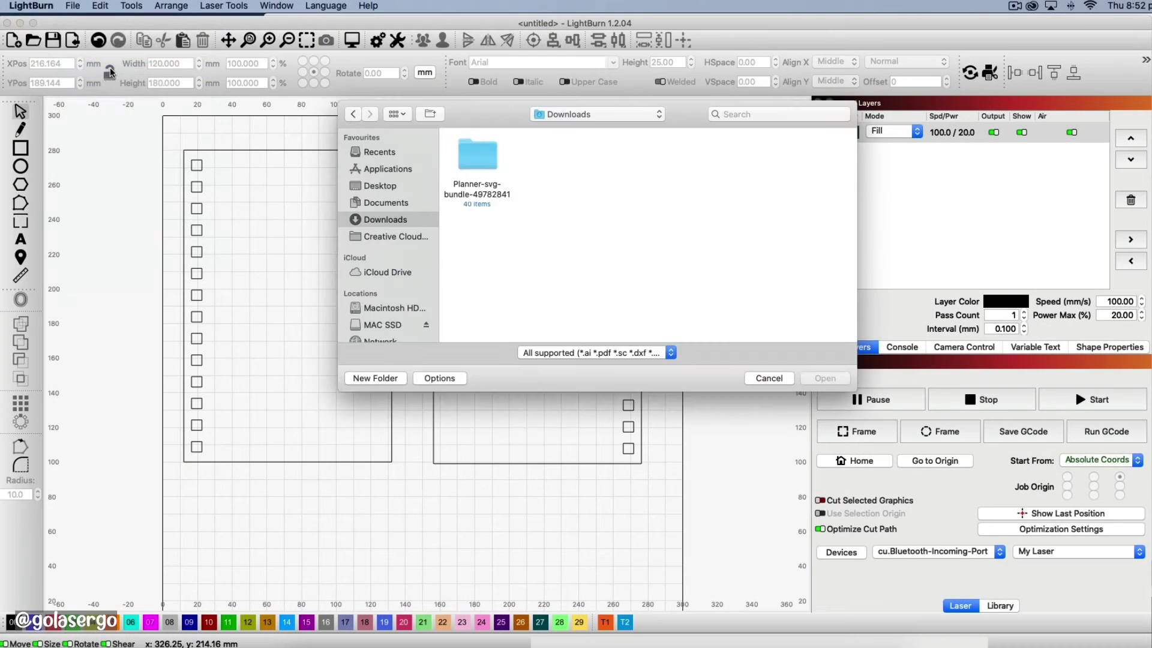
pyautogui.doubleClick(477, 150)
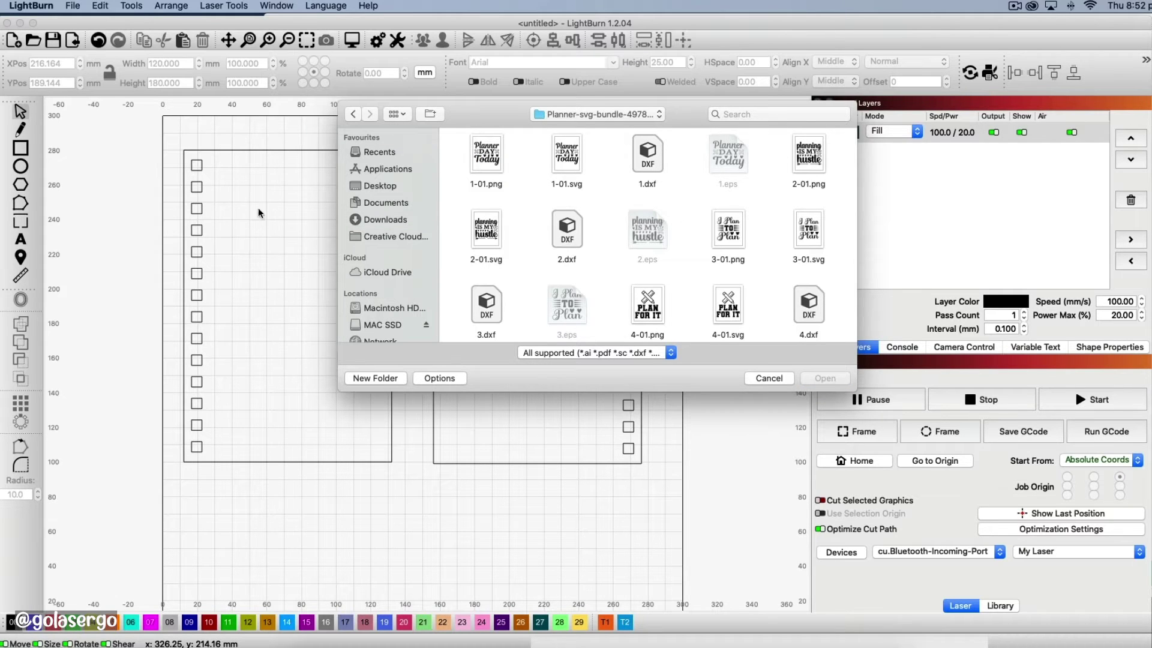
pyautogui.scroll(-5, 602, 272)
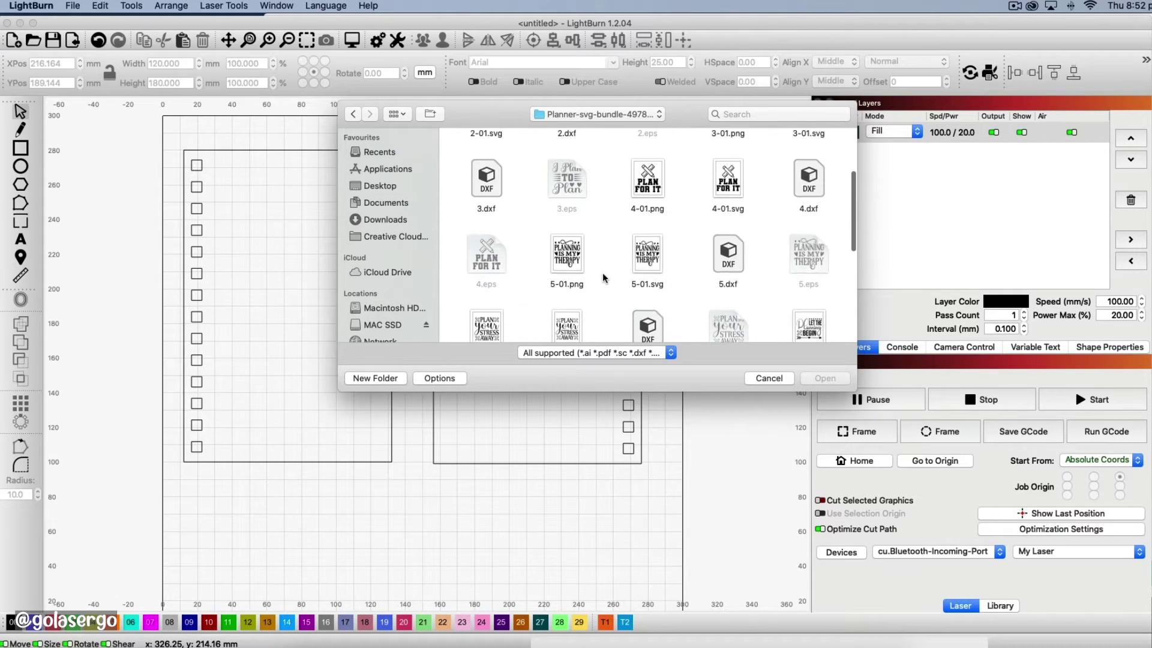
pyautogui.scroll(-3, 602, 272)
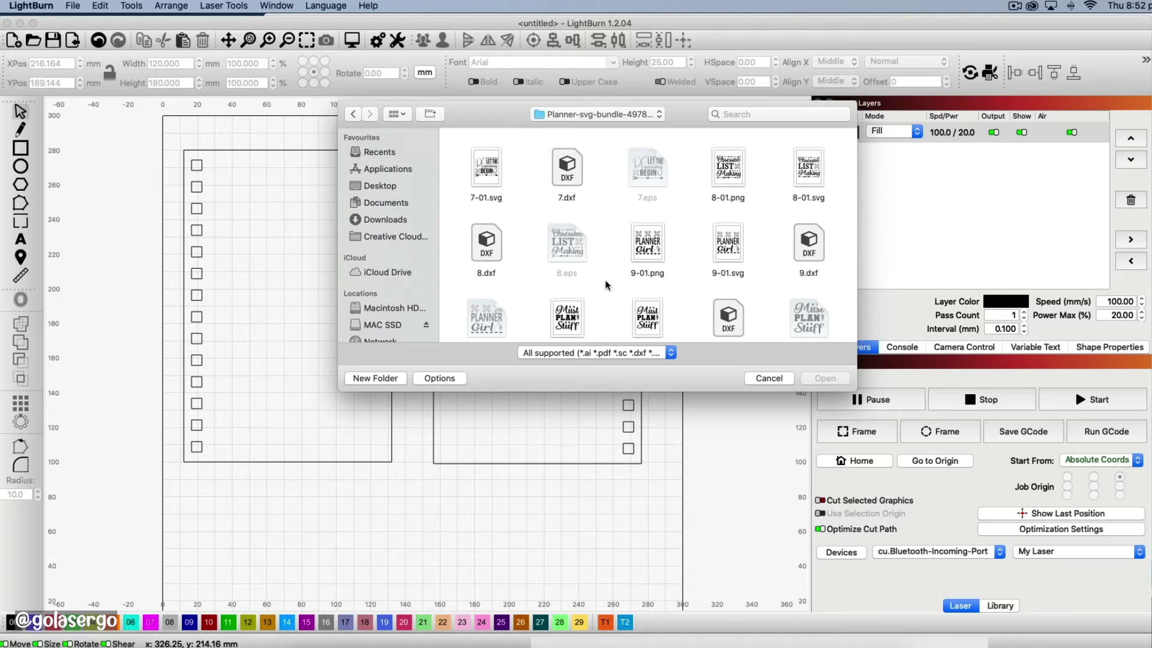
pyautogui.scroll(-1, 605, 279)
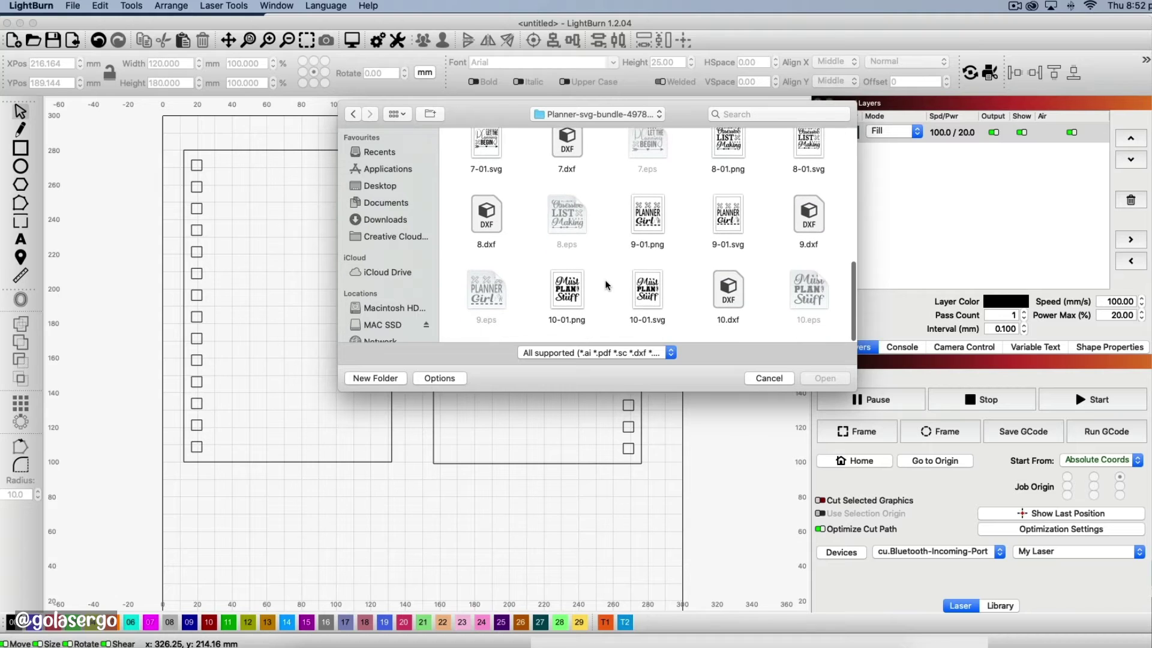
pyautogui.click(645, 294)
pyautogui.click(824, 378)
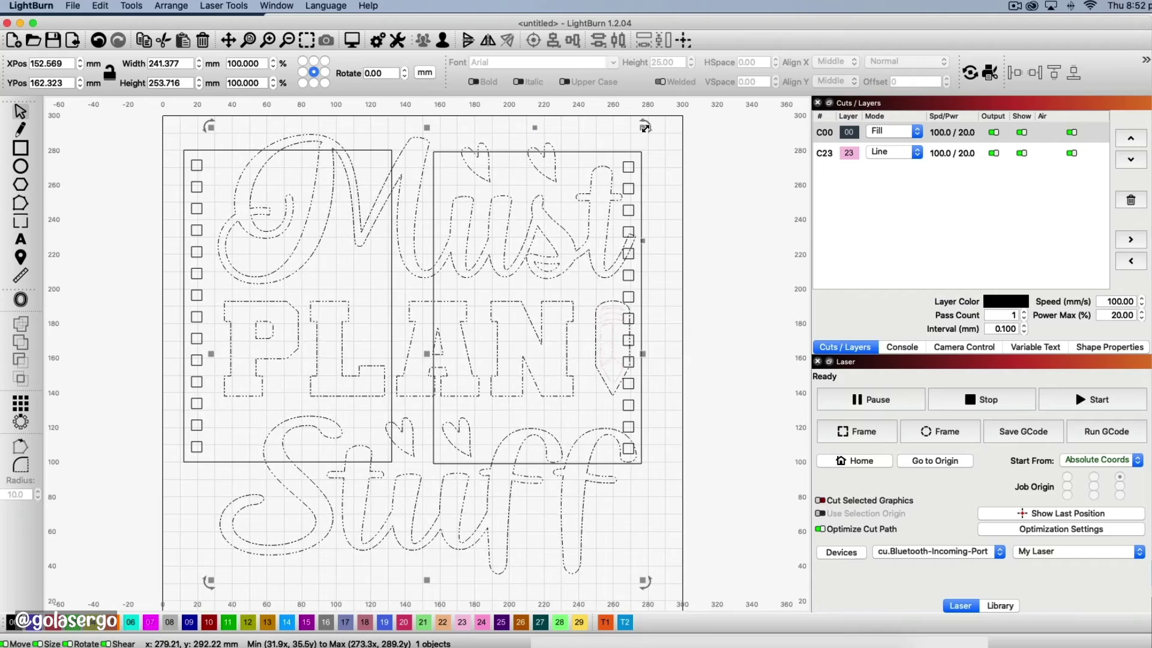
# Scale the imported lettering down to about 81 × 85 mm and place it in the original panel's upper half, at about X 77, Y 221 mm
pyautogui.moveTo(641, 135); pyautogui.dragTo(631, 143)
pyautogui.moveTo(518, 300); pyautogui.dragTo(357, 427)
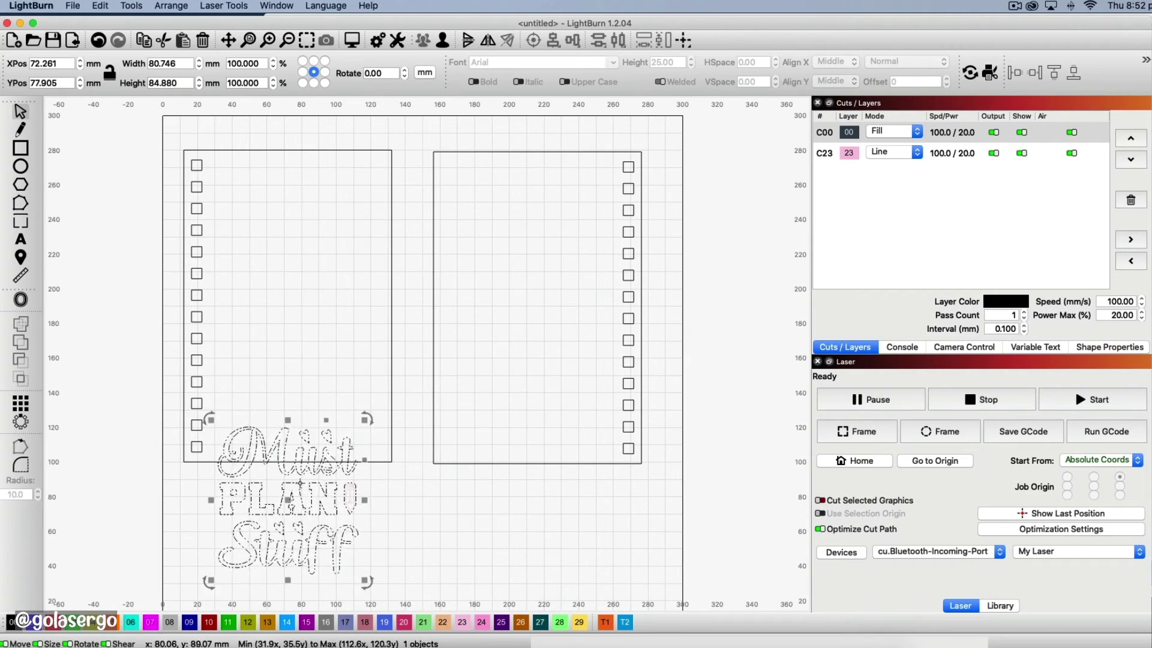
pyautogui.moveTo(289, 499); pyautogui.dragTo(294, 262)
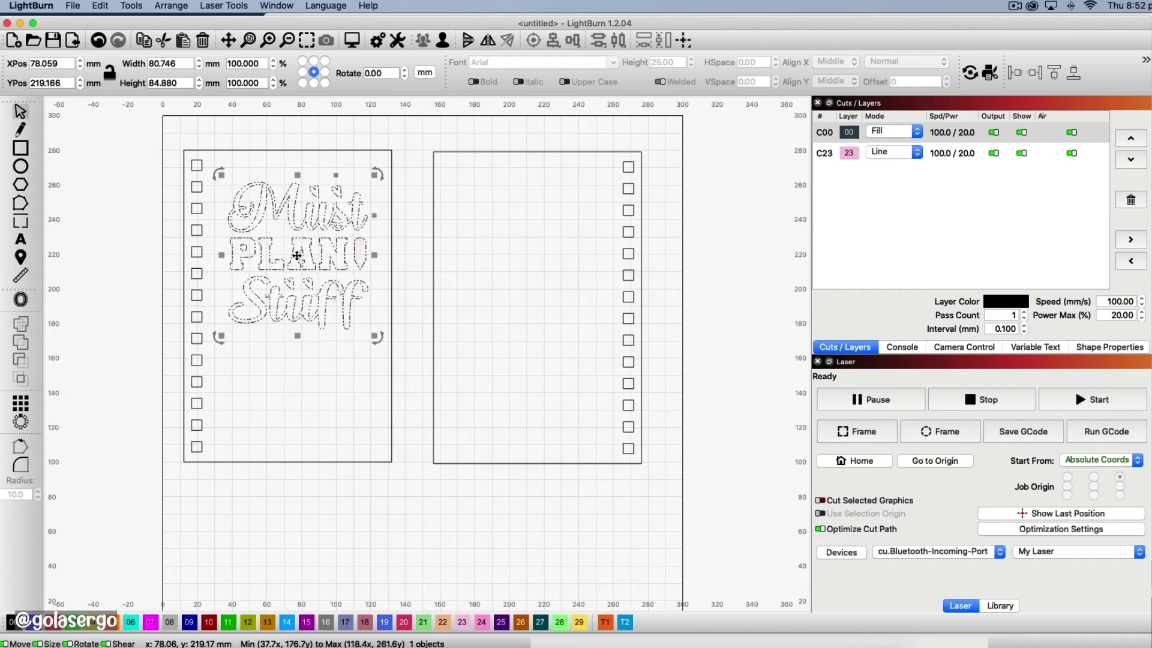
pyautogui.moveTo(298, 256); pyautogui.dragTo(301, 255)
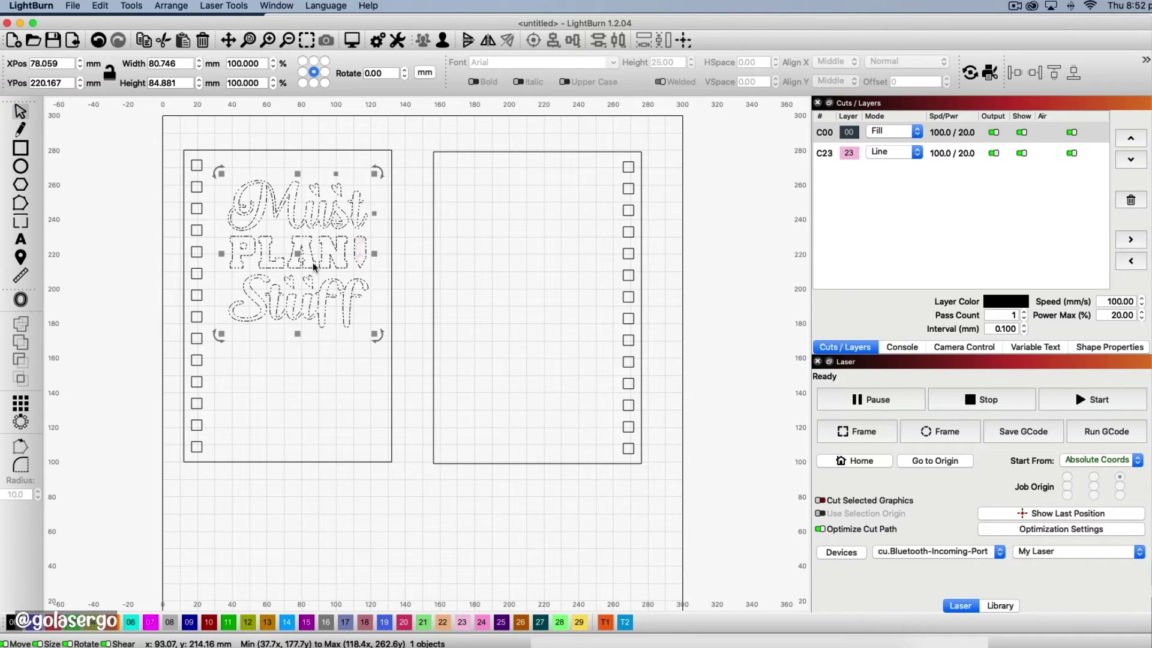
pyautogui.moveTo(298, 253); pyautogui.dragTo(298, 246)
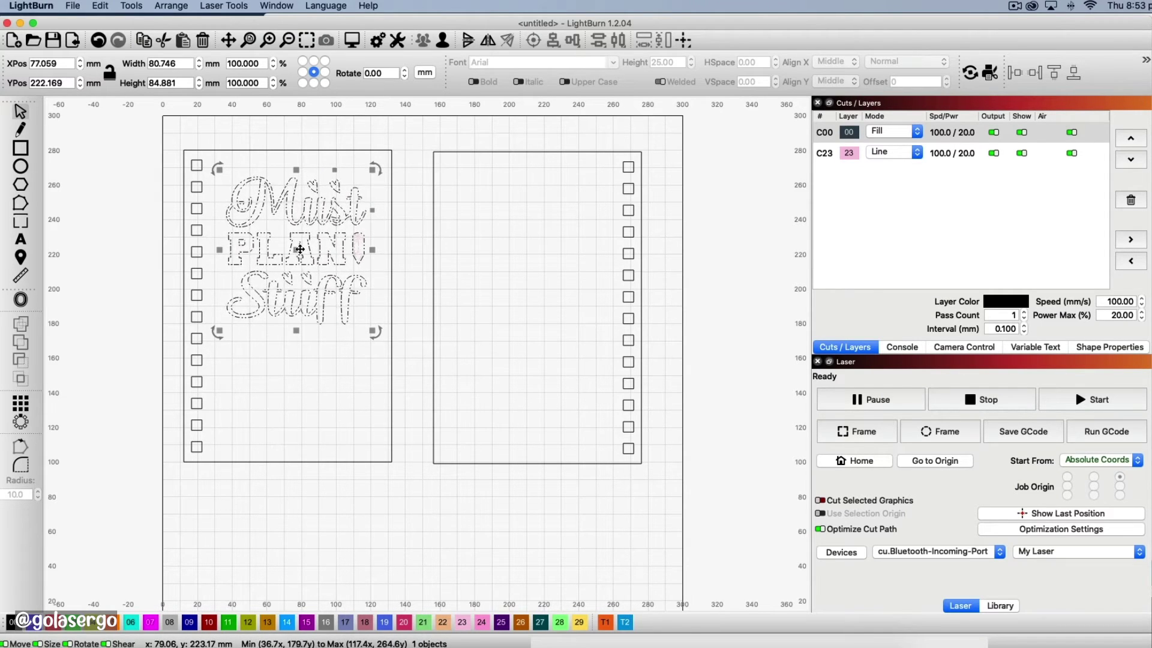
pyautogui.moveTo(300, 249); pyautogui.dragTo(290, 266)
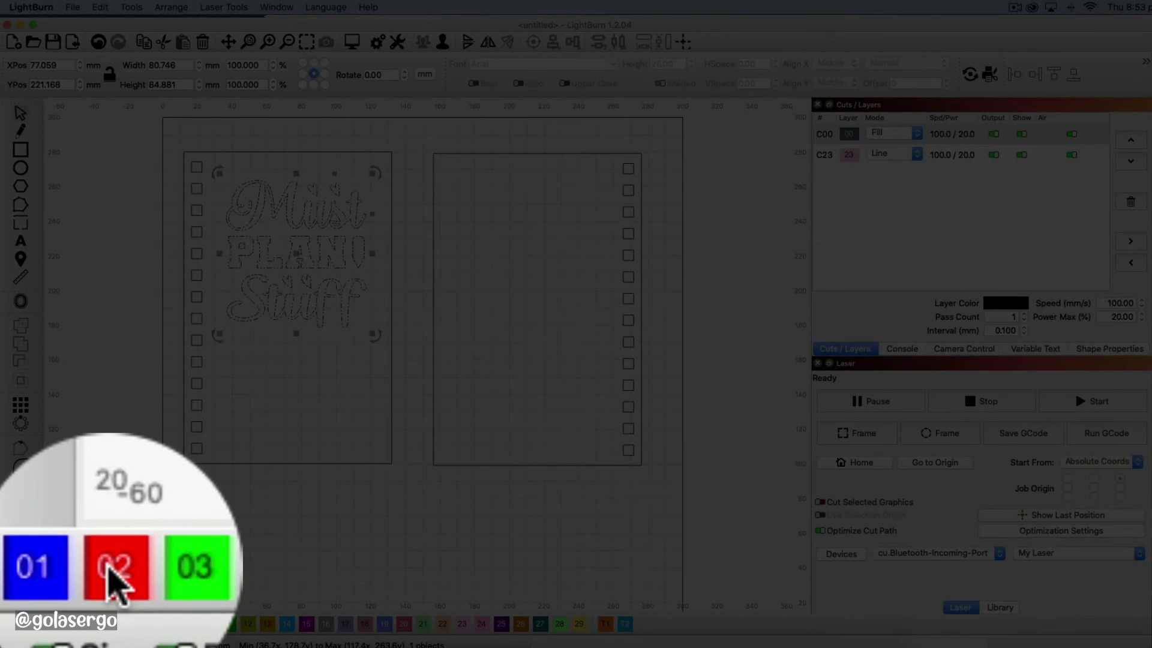
# Assign the lettering to red layer 02 in Fill mode and set black layer 00 to Line mode
pyautogui.click(53, 624)
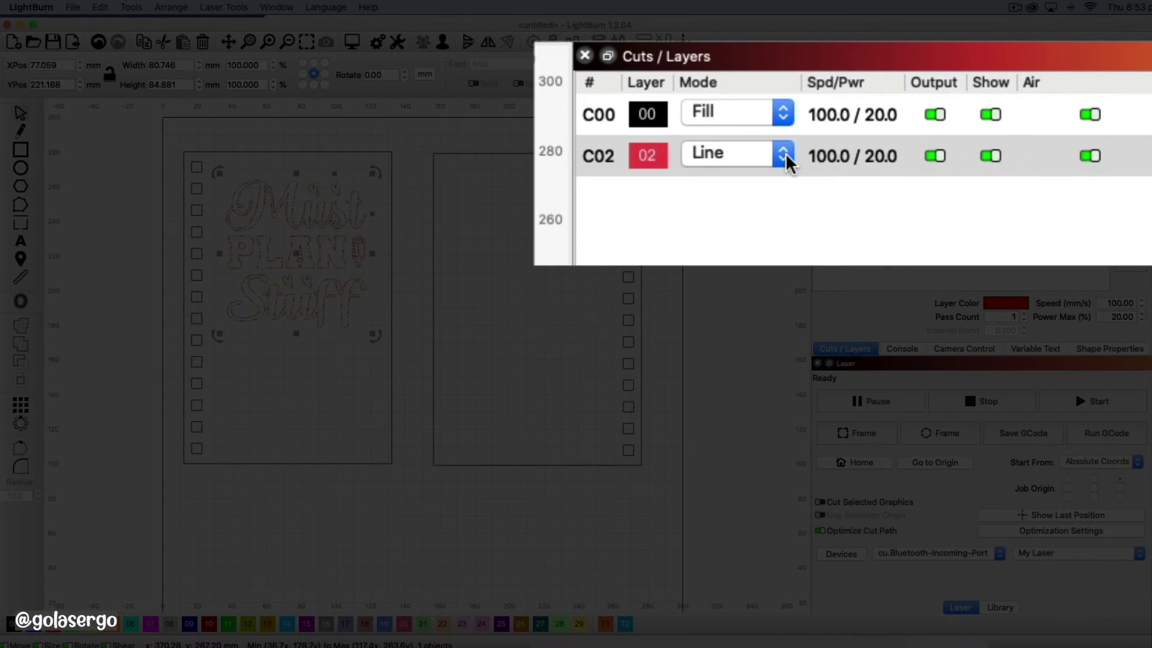
pyautogui.click(916, 155)
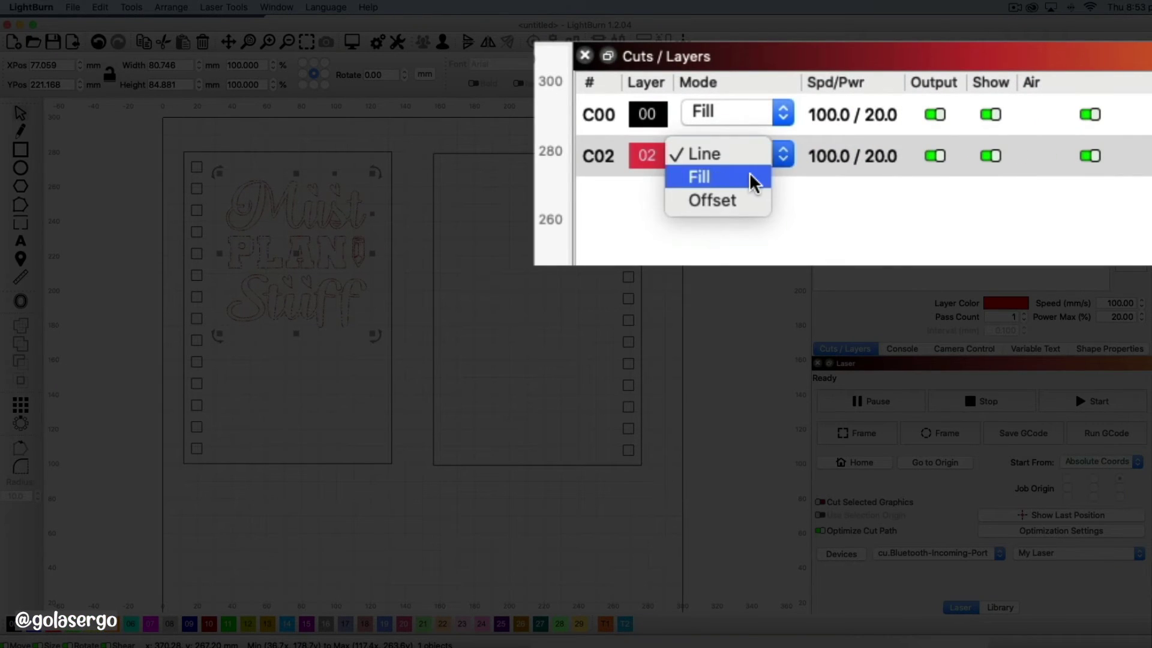
pyautogui.click(699, 177)
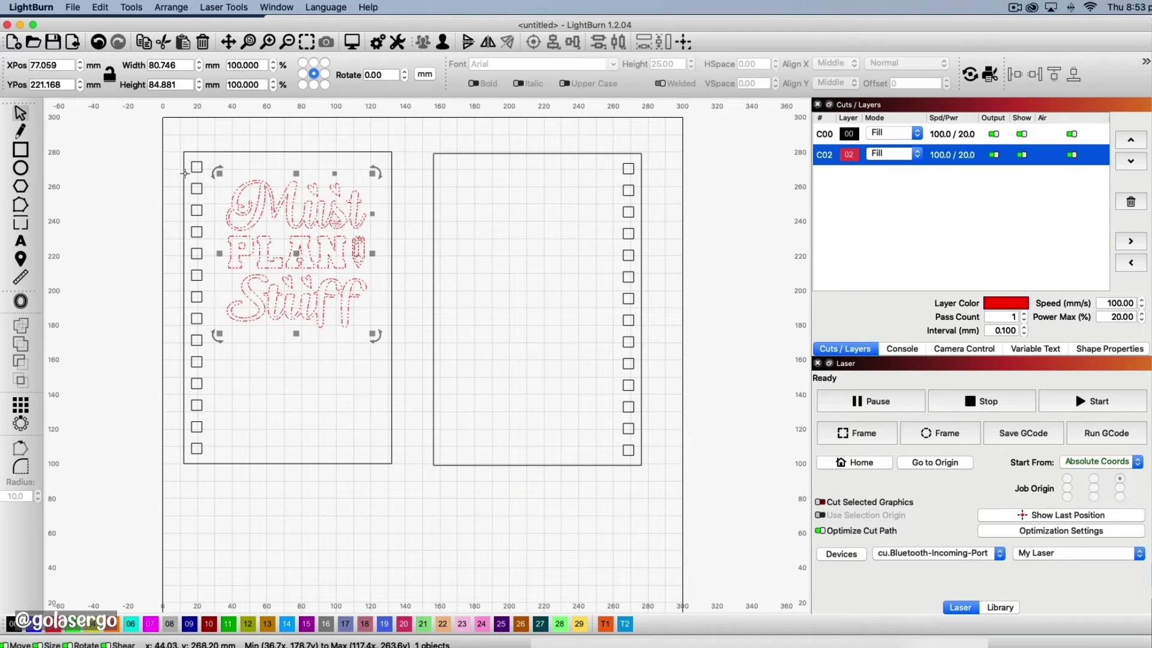
pyautogui.click(917, 134)
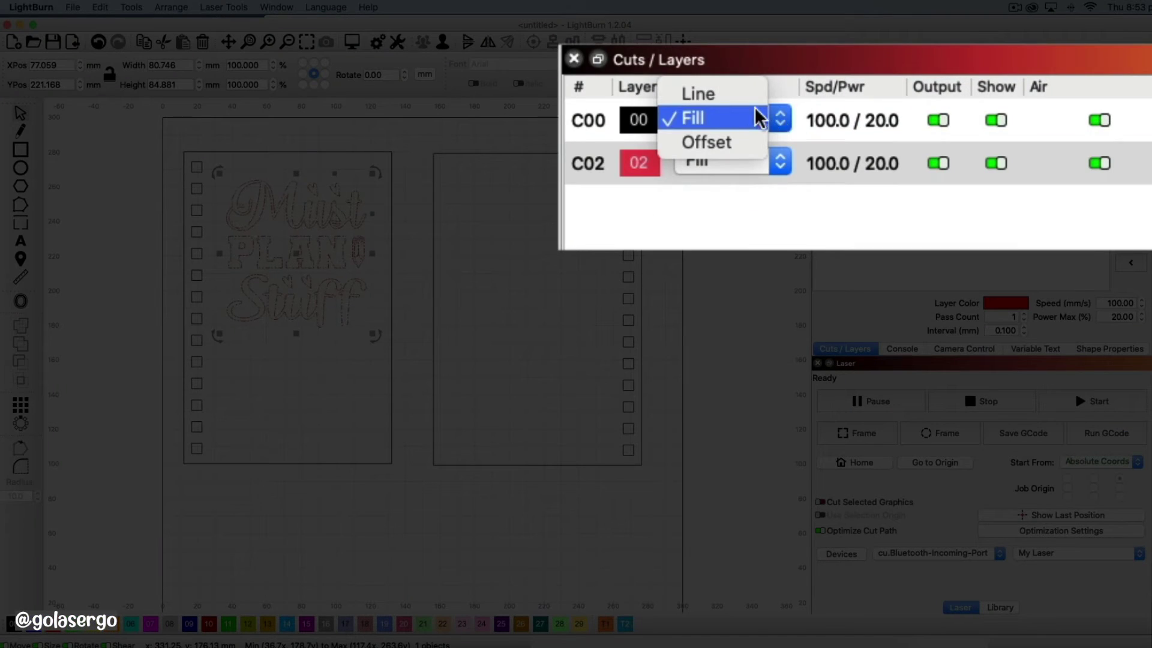
pyautogui.click(891, 121)
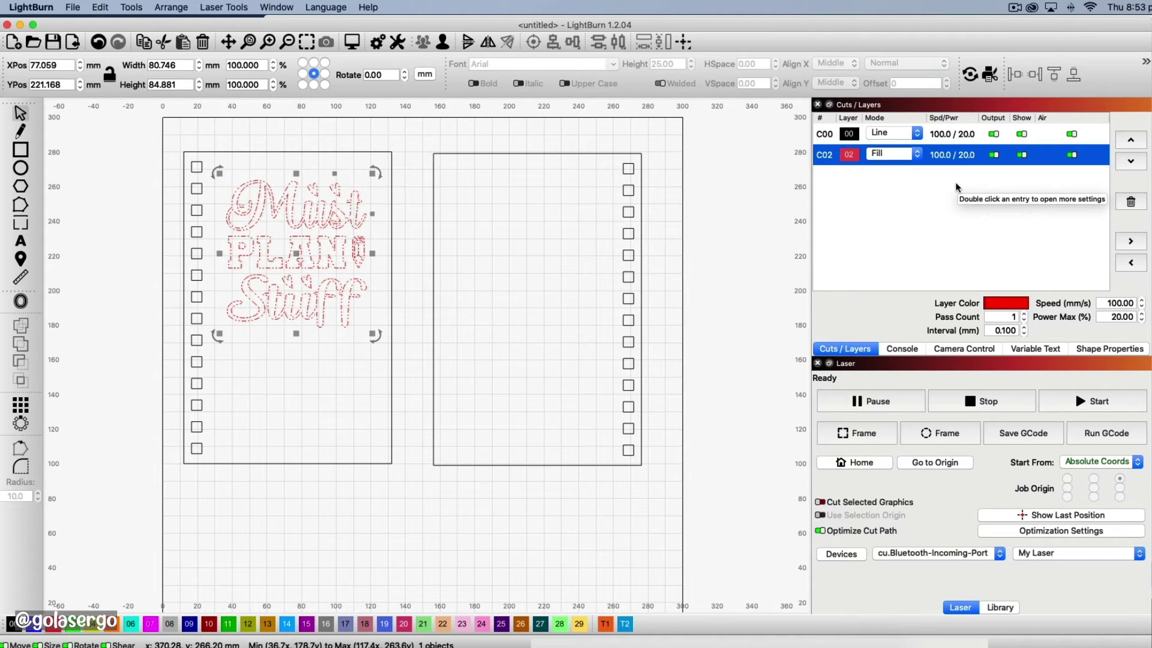
# Shift the lettering slightly to about X 78, Y 218 mm within the original panel
pyautogui.click(306, 217)
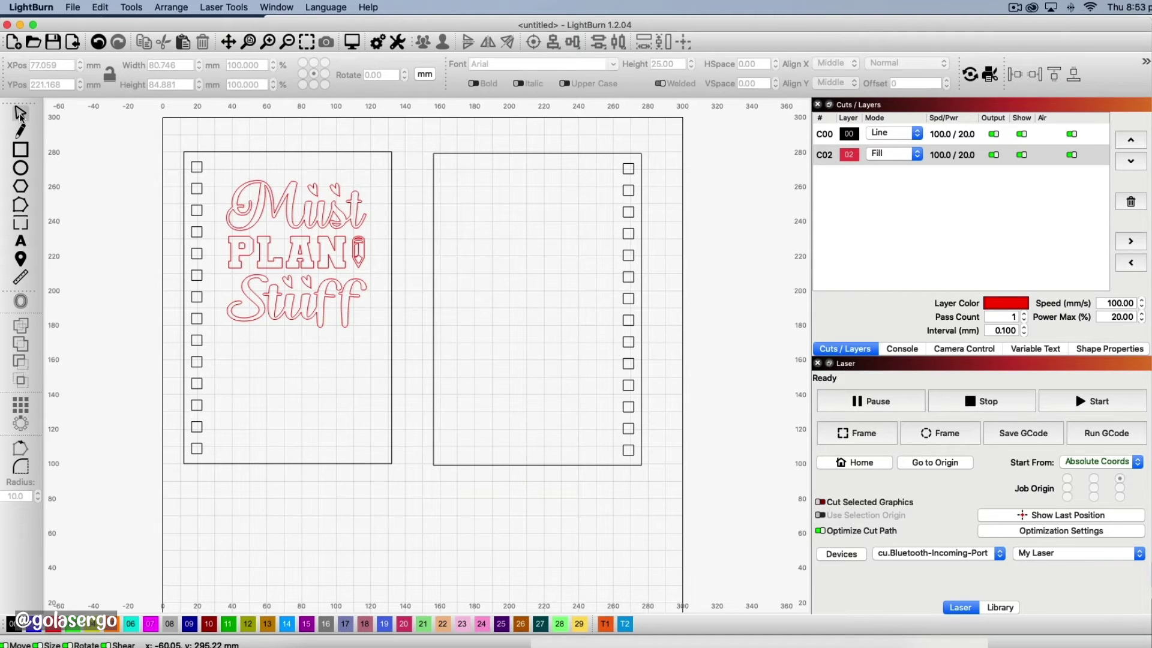
pyautogui.moveTo(171, 351); pyautogui.dragTo(411, 159)
pyautogui.click(411, 160)
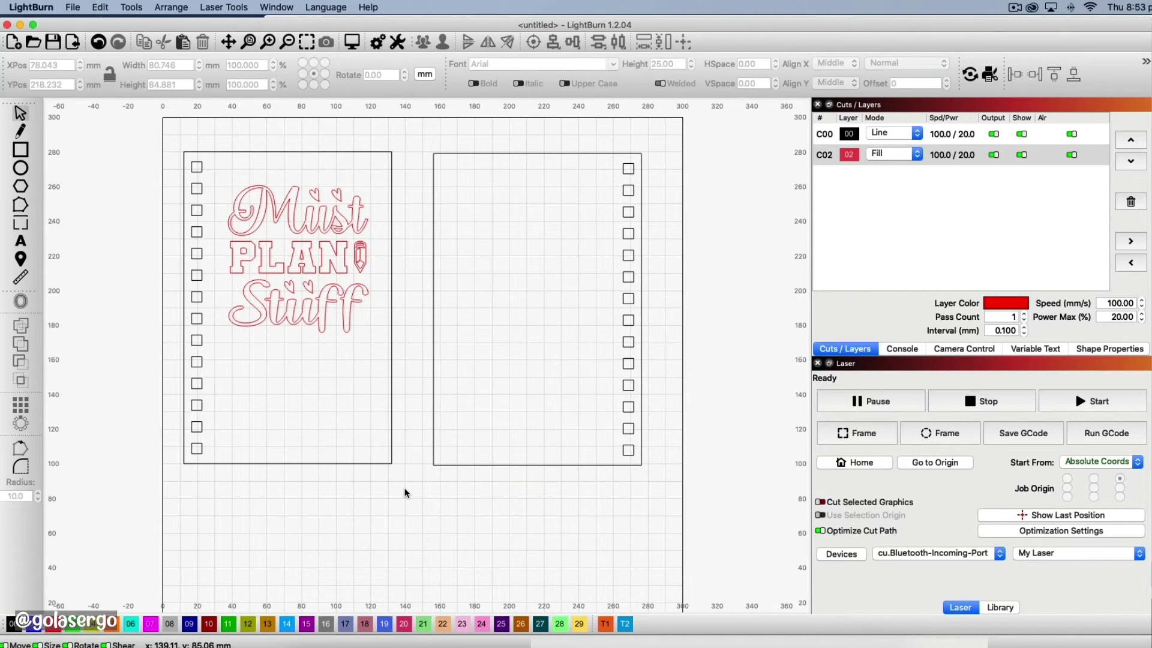
# Group the lettering with the original panel and its holes, then clear the selection
pyautogui.moveTo(405, 488); pyautogui.dragTo(183, 135)
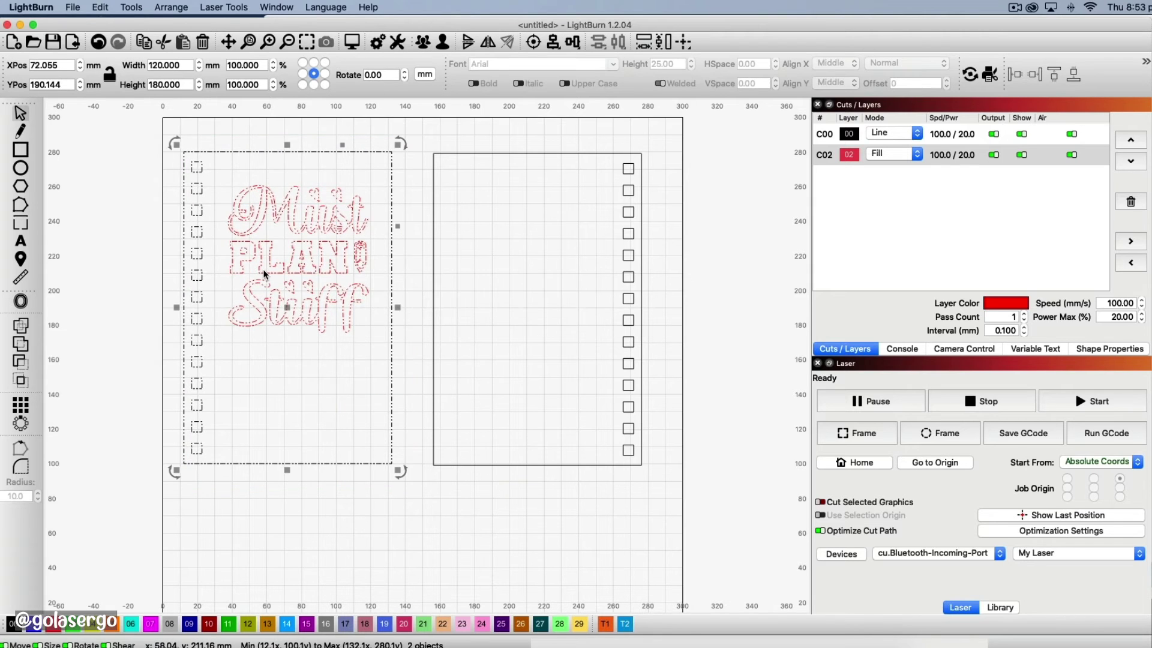
pyautogui.rightClick(293, 263)
pyautogui.click(334, 364)
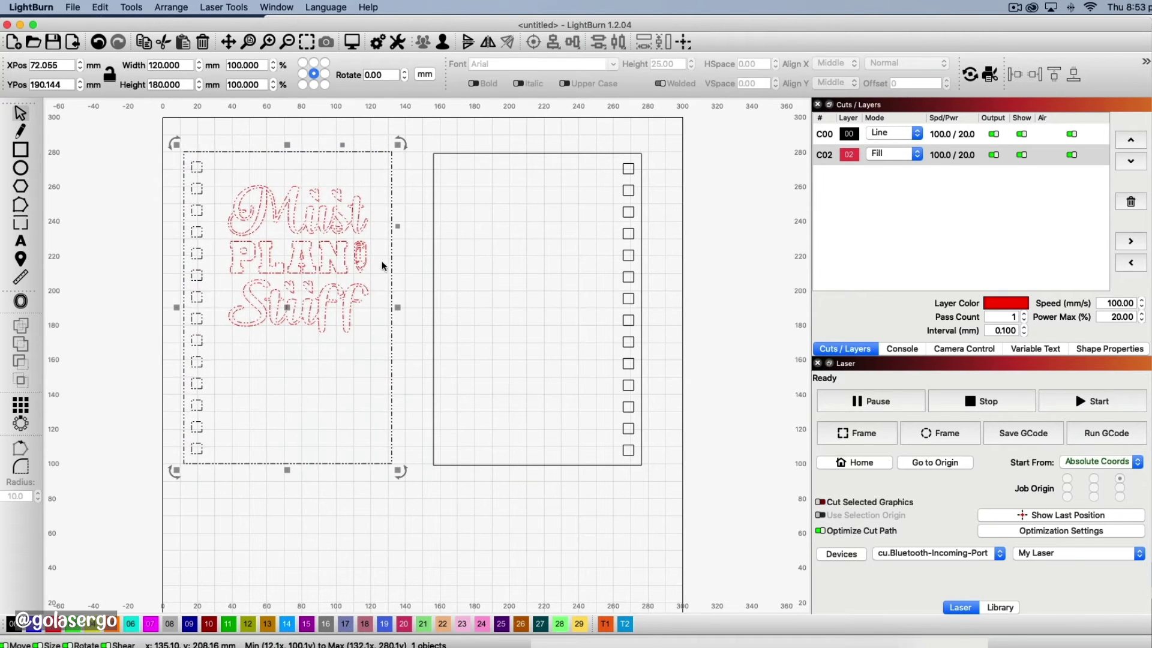
pyautogui.click(418, 273)
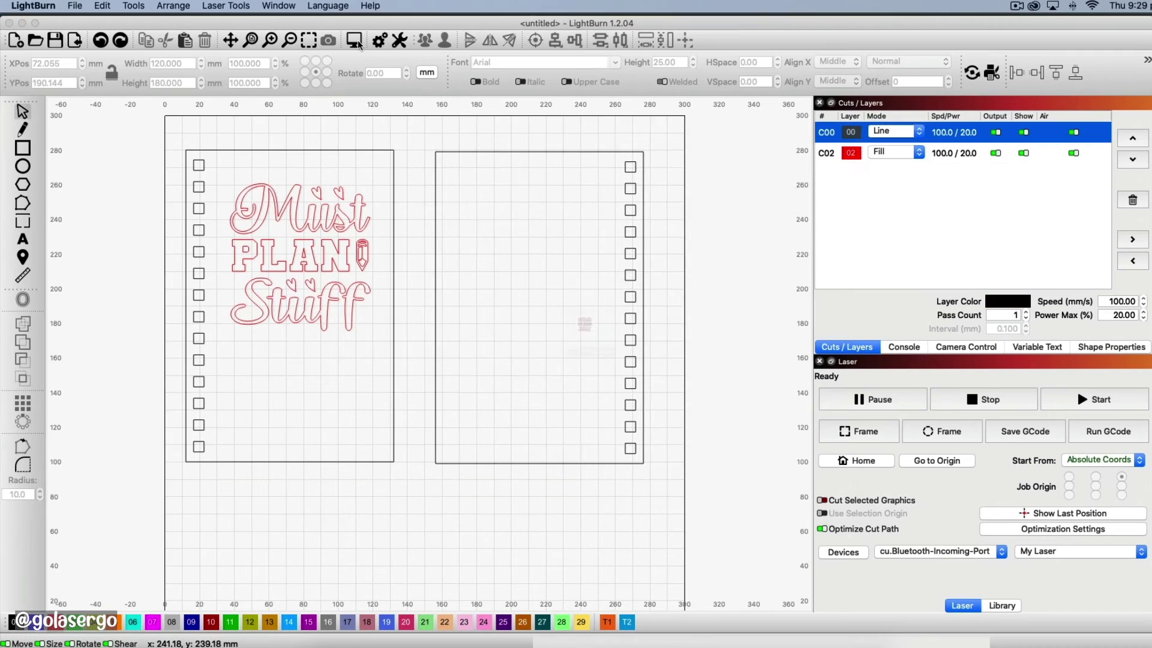
# Preview the laser job and scrub back through the playback to check the order of cutting and engraving
pyautogui.click(354, 42)
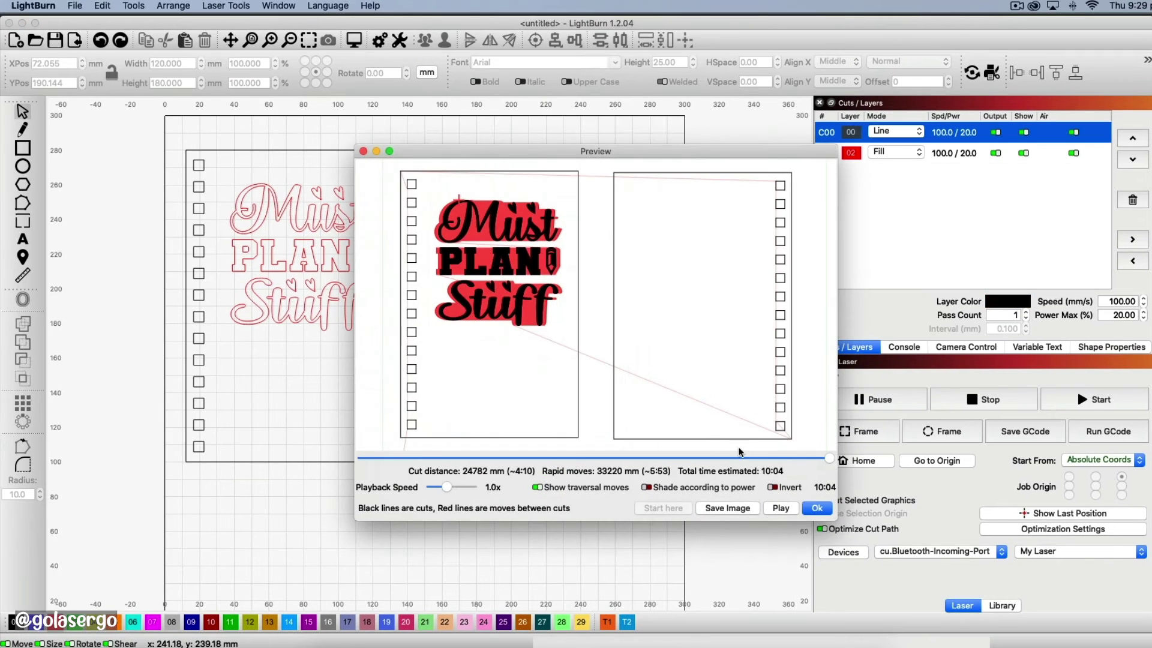
pyautogui.moveTo(831, 460)
pyautogui.mouseDown()
pyautogui.moveTo(363, 459)
pyautogui.moveTo(639, 475)
pyautogui.mouseUp()
pyautogui.click(821, 508)
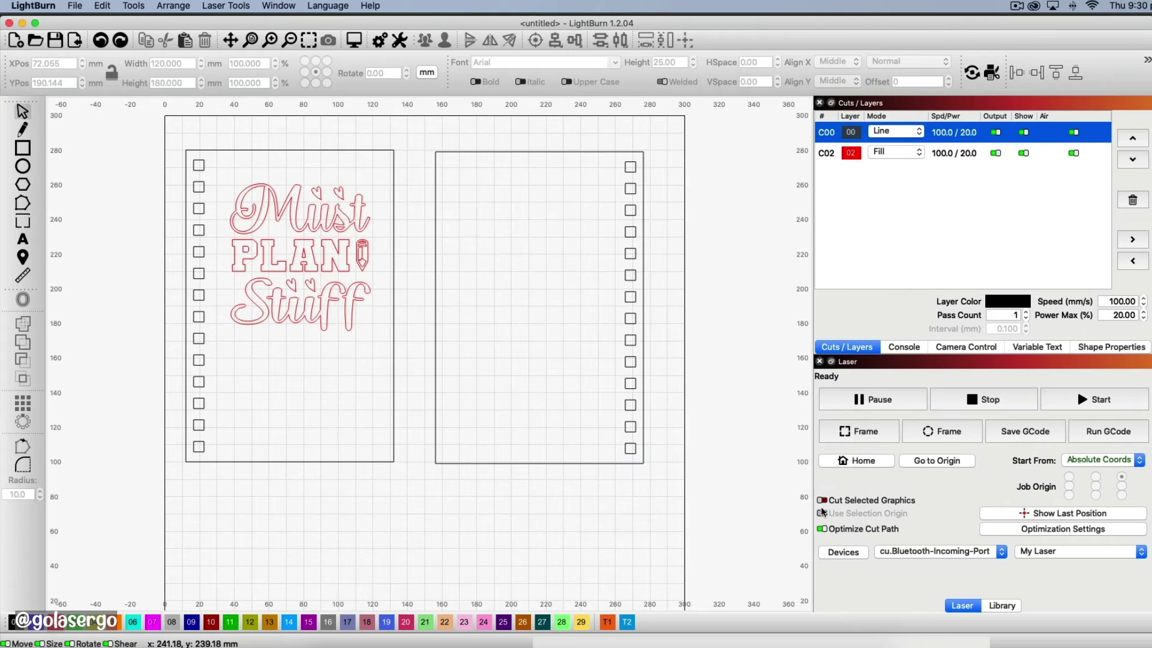
# Reorder the cut layers so that the C02 Fill layer runs before the C00 Line layer
pyautogui.click(869, 153)
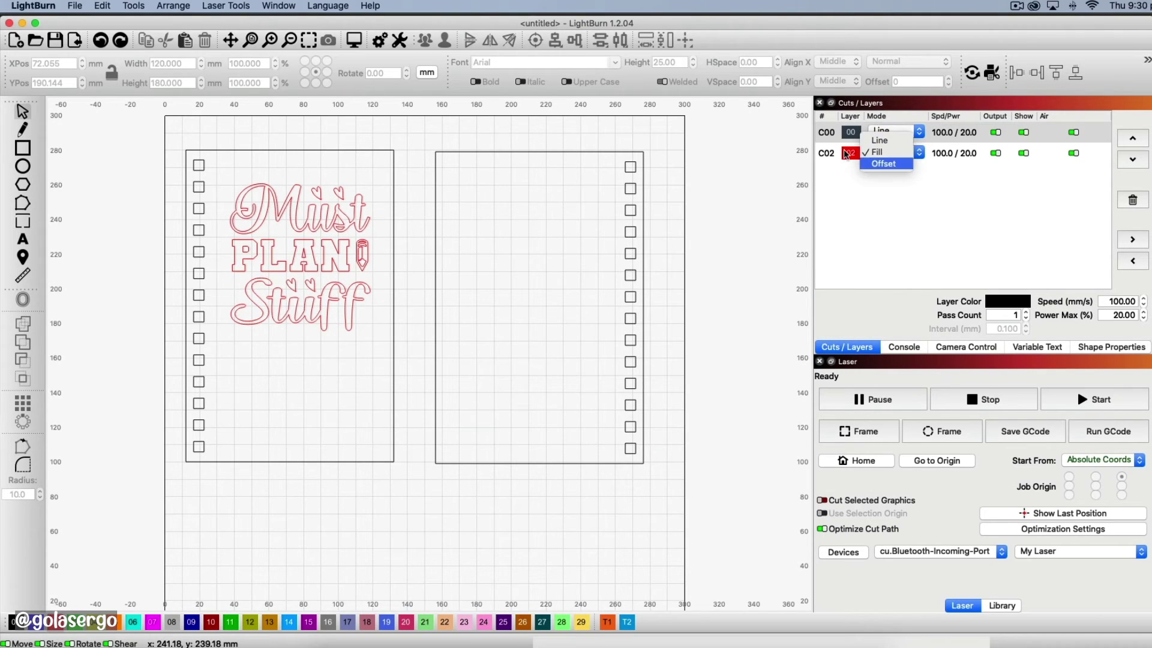
pyautogui.click(846, 154)
pyautogui.click(933, 156)
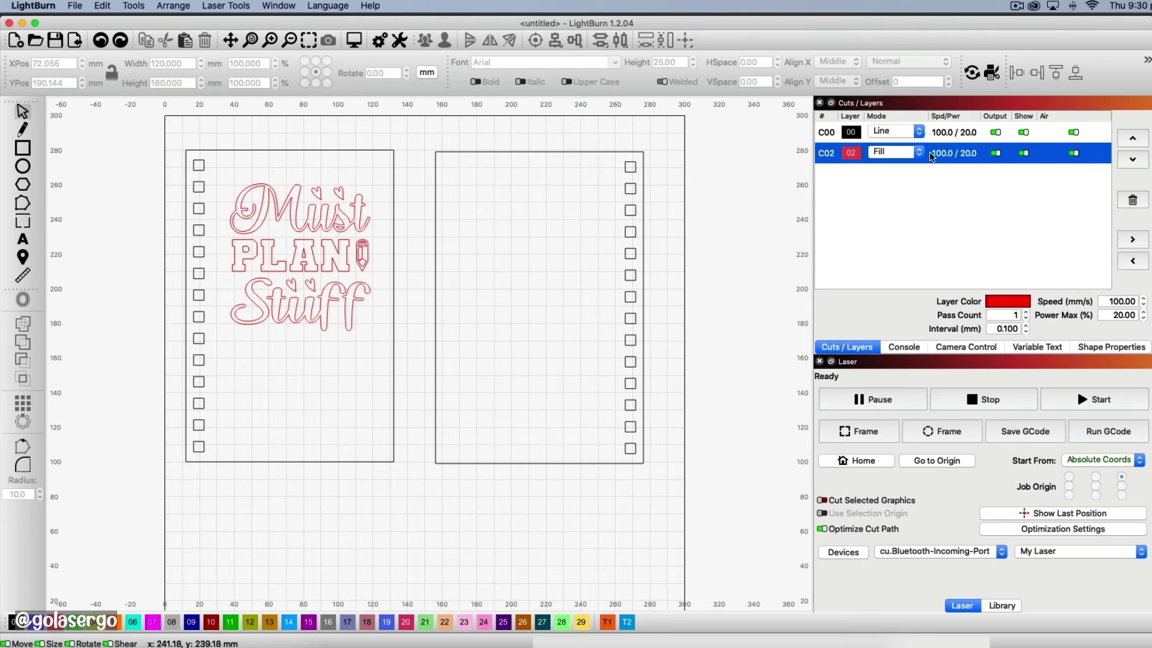
pyautogui.moveTo(930, 154); pyautogui.dragTo(931, 129)
pyautogui.click(920, 152)
pyautogui.click(930, 154)
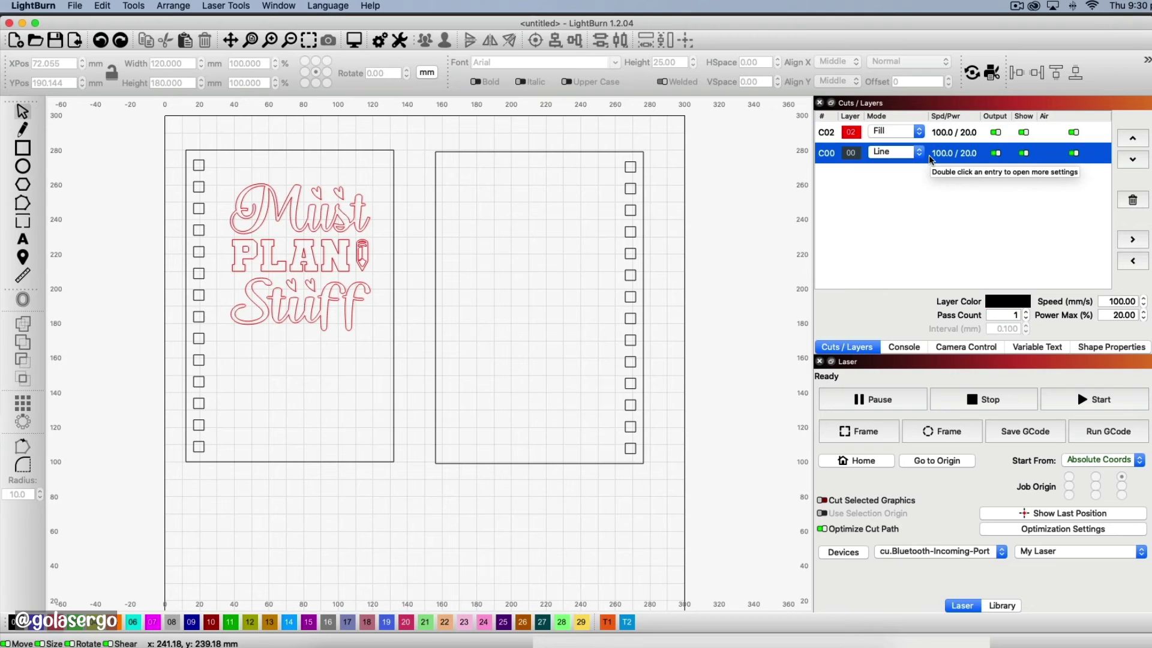
# Preview the laser job again to check the cutting sequence with the reordered layers
pyautogui.click(354, 42)
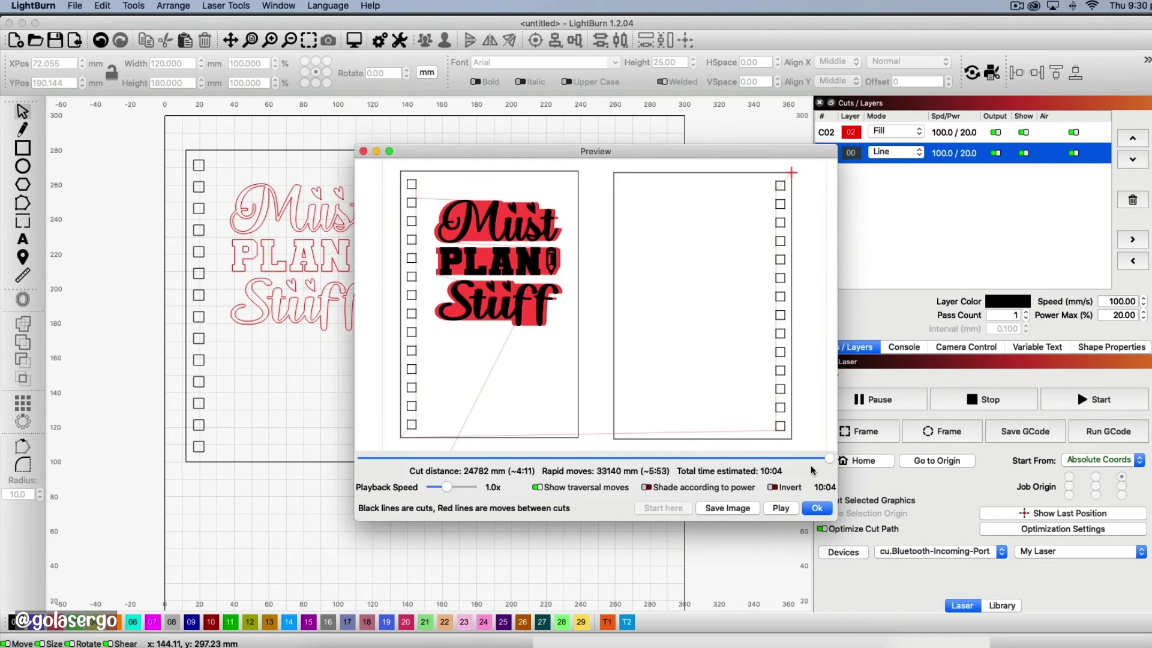
pyautogui.moveTo(830, 459)
pyautogui.mouseDown()
pyautogui.moveTo(364, 456)
pyautogui.moveTo(591, 458)
pyautogui.moveTo(656, 472)
pyautogui.moveTo(829, 463)
pyautogui.mouseUp()
pyautogui.click(819, 509)
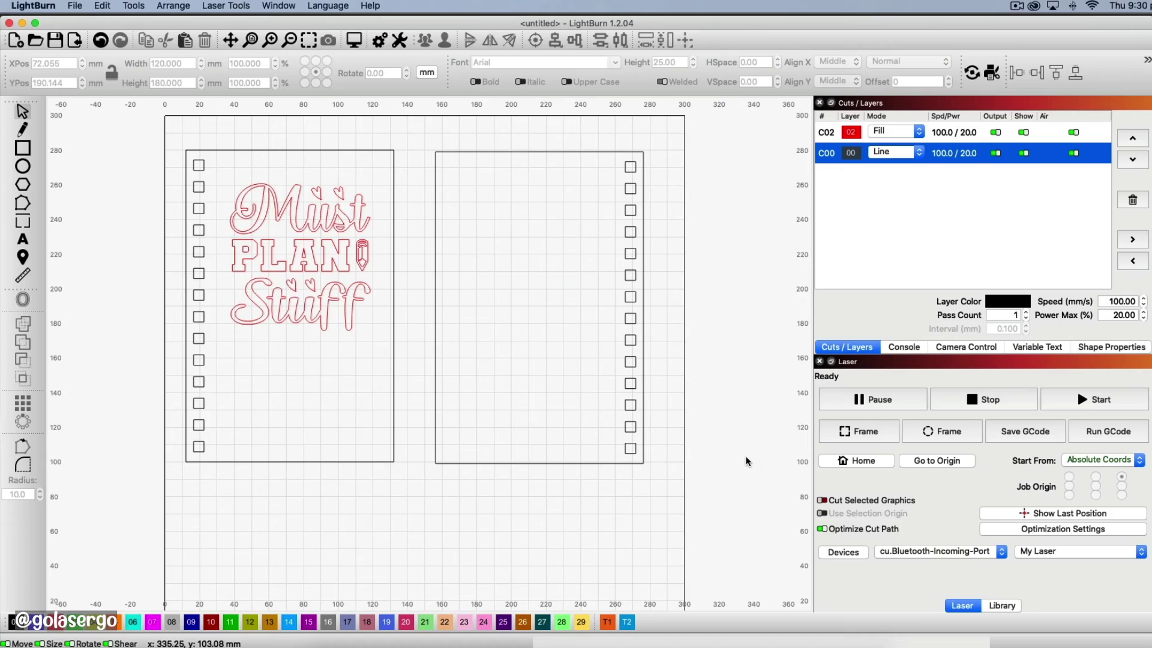